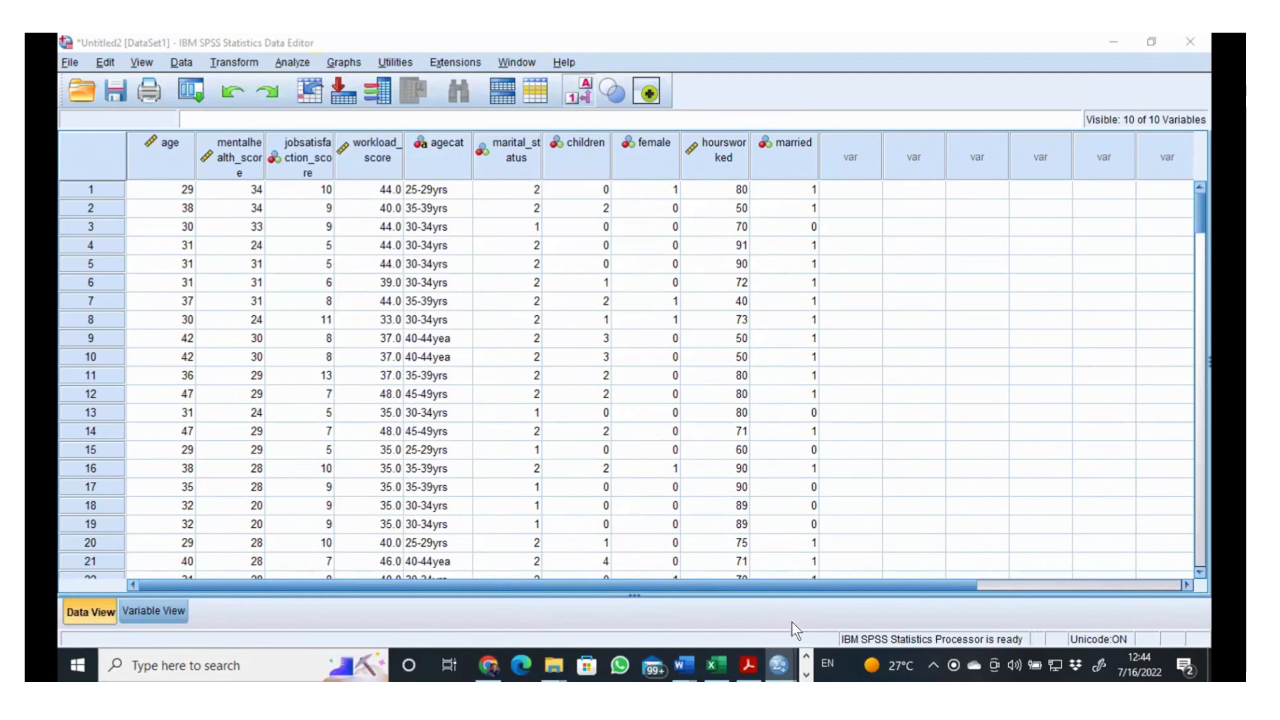
Step: Try to open the Crosstabs dialog for the resident doctors dataset
{"action": "mouse_move", "coordinate": [781, 660]}
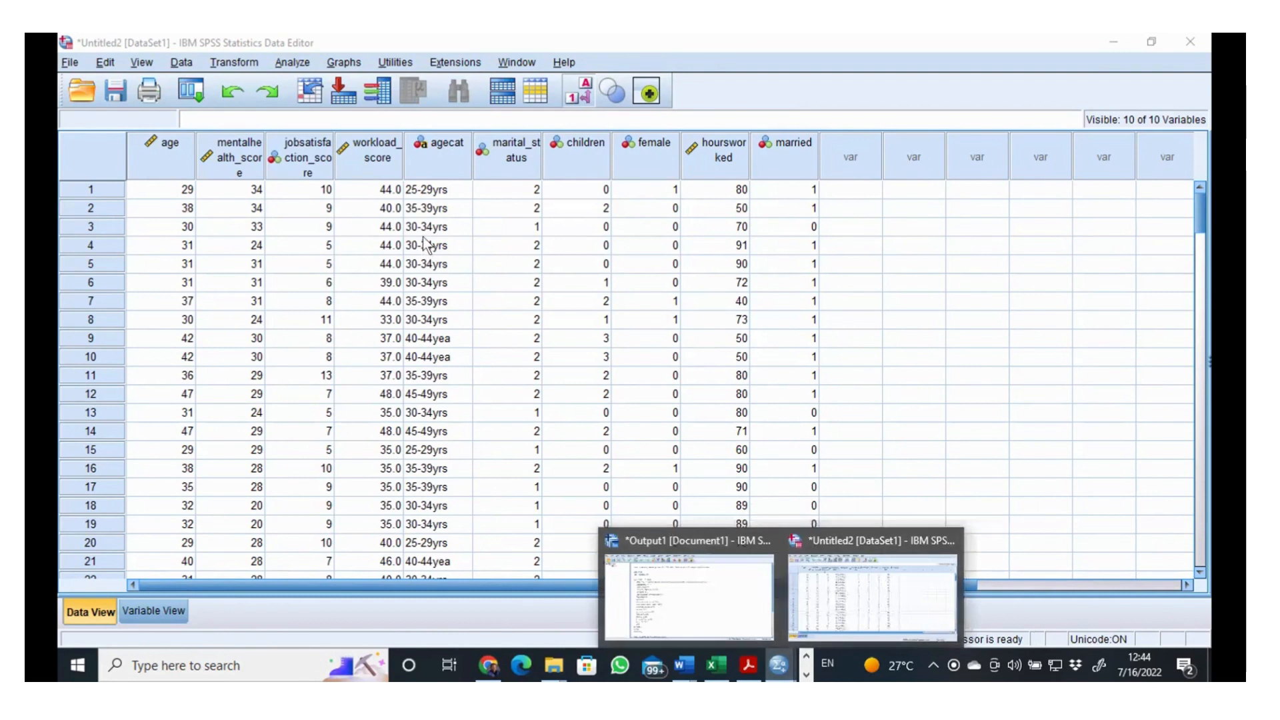
{"action": "left_click", "coordinate": [293, 62]}
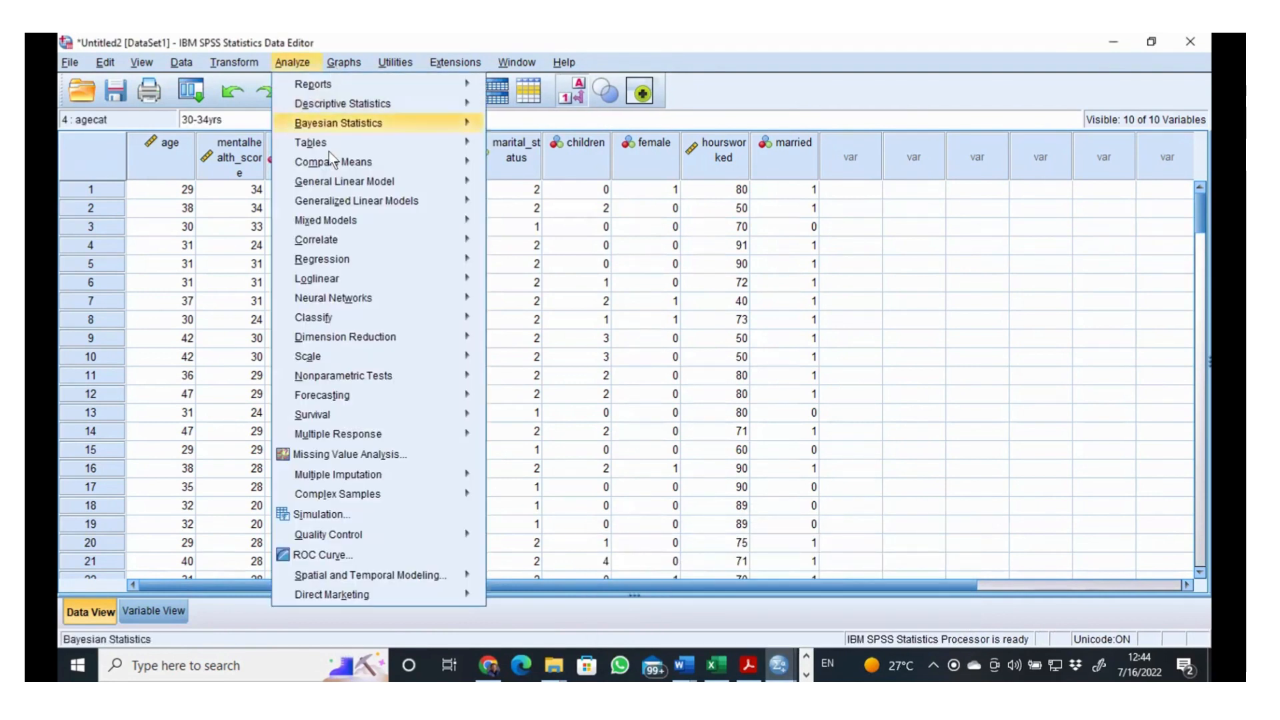
{"action": "mouse_move", "coordinate": [330, 103]}
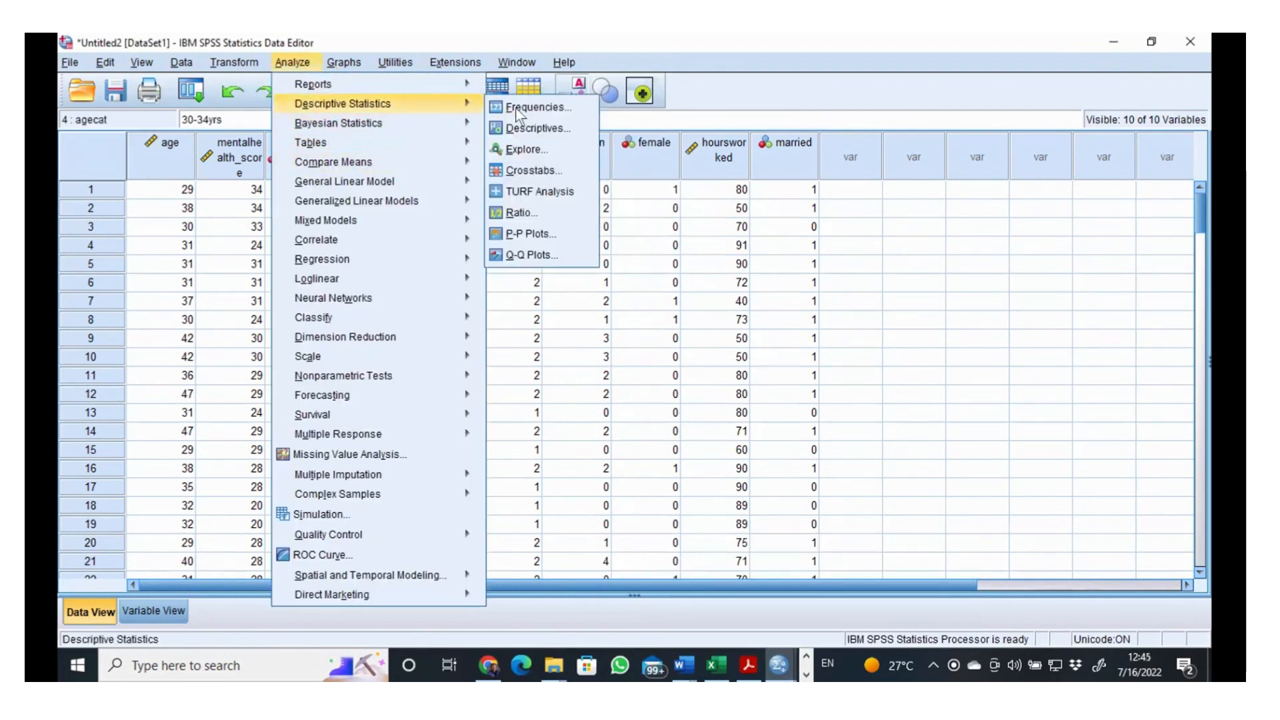
{"action": "left_click", "coordinate": [535, 171]}
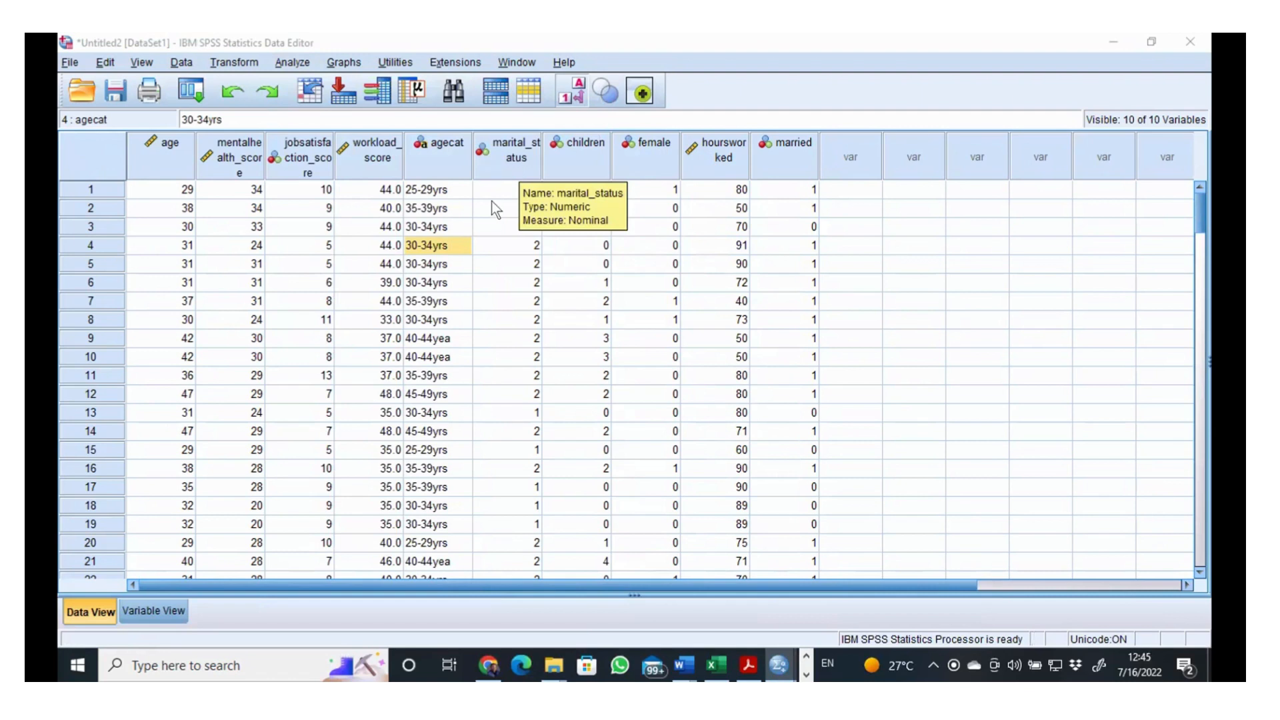
{"action": "scroll", "coordinate": [873, 346], "scroll_direction": "down", "scroll_amount": 4}
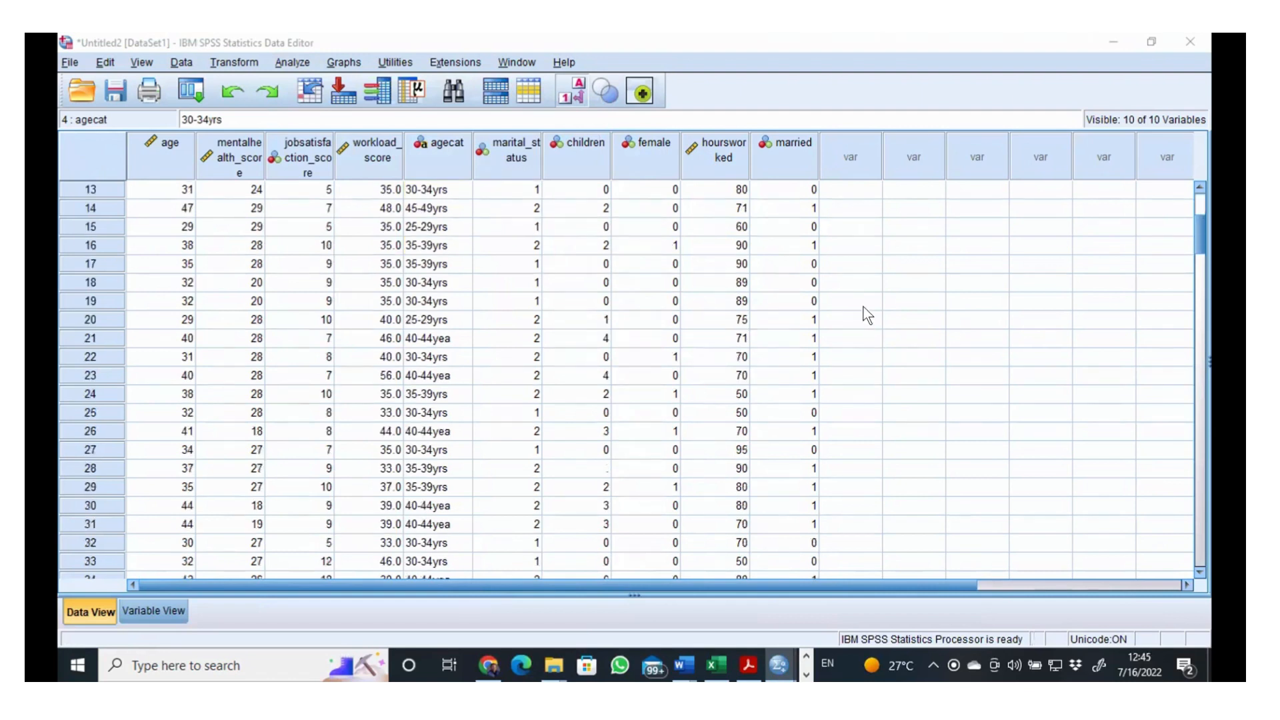
{"action": "scroll", "coordinate": [867, 320], "scroll_direction": "up", "scroll_amount": 4}
{"action": "scroll", "coordinate": [866, 312], "scroll_direction": "down", "scroll_amount": 6}
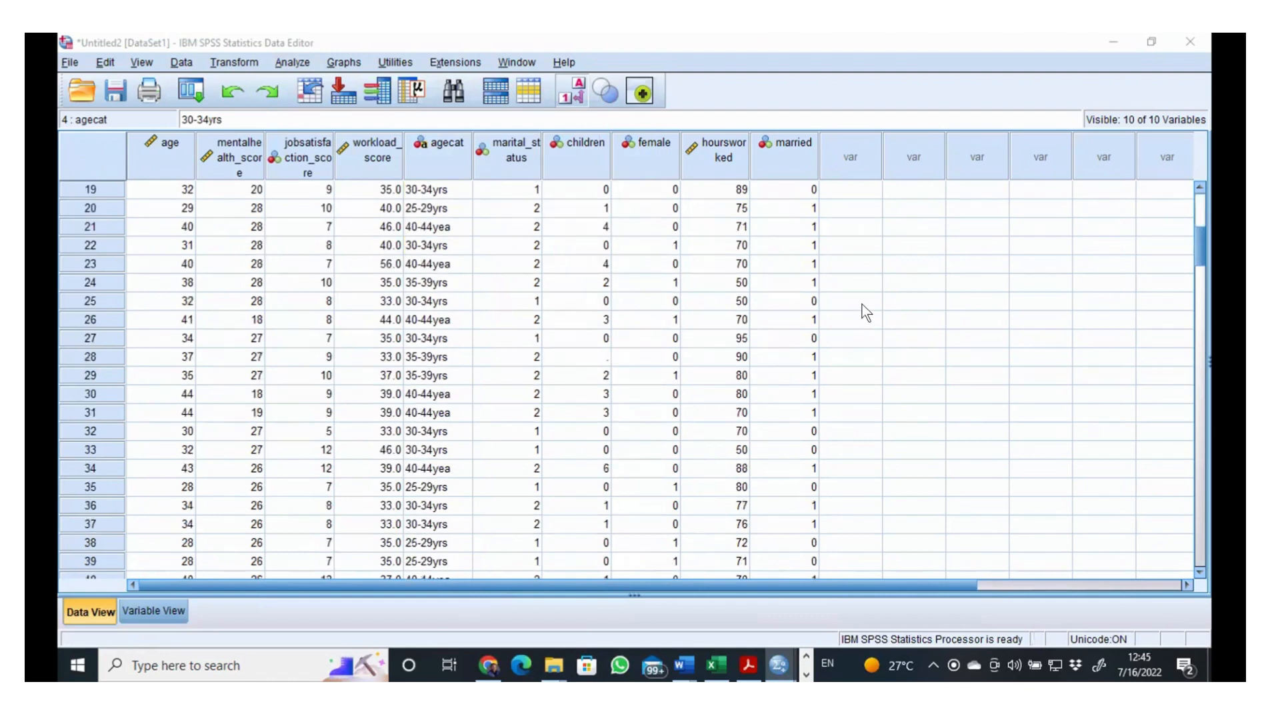
{"action": "scroll", "coordinate": [864, 310], "scroll_direction": "down", "scroll_amount": 17}
{"action": "scroll", "coordinate": [865, 308], "scroll_direction": "up", "scroll_amount": 17}
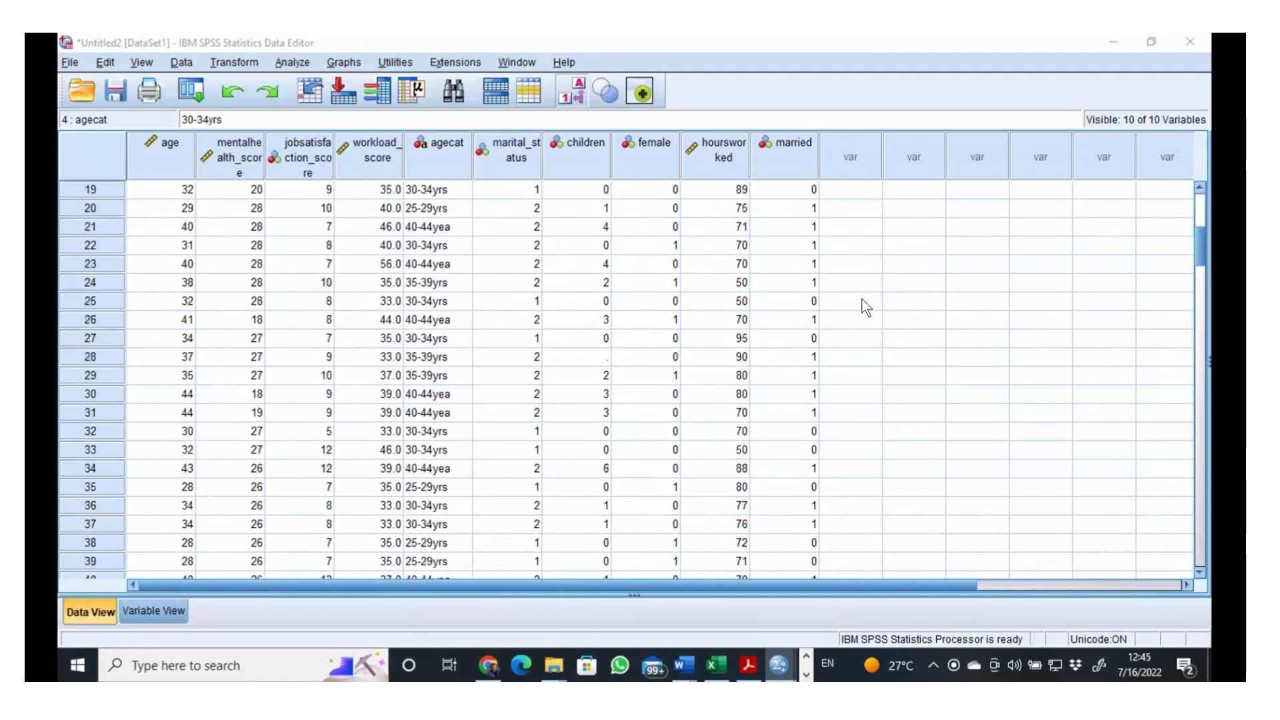
{"action": "scroll", "coordinate": [865, 308], "scroll_direction": "up", "scroll_amount": 6}
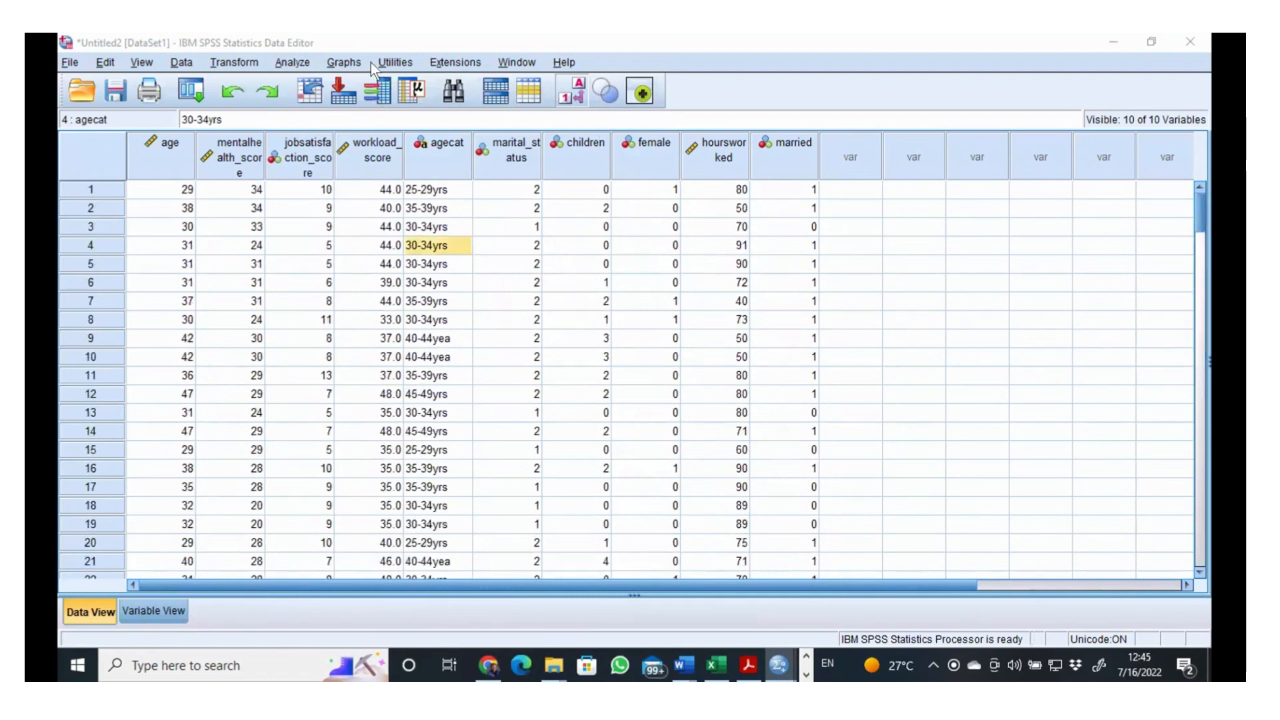
Step: Start the Crosstabs procedure and bring its dialog into view over the output window
{"action": "left_click", "coordinate": [292, 62]}
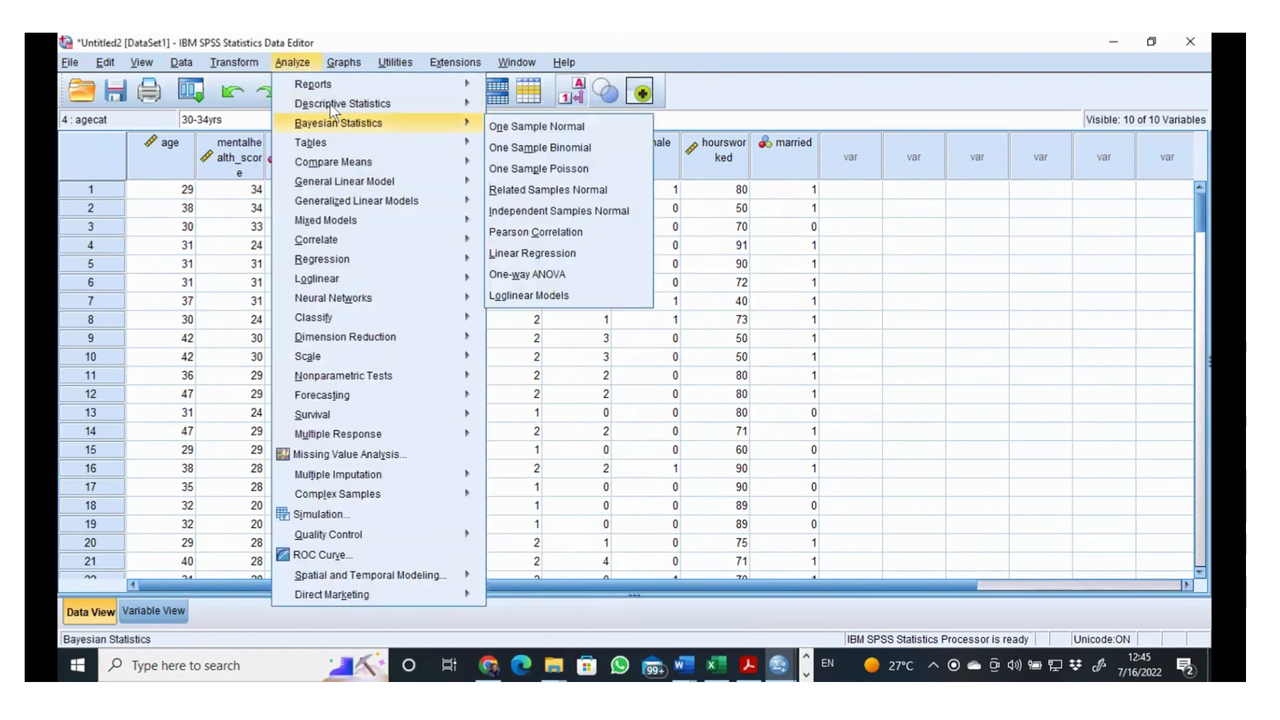
{"action": "mouse_move", "coordinate": [341, 103]}
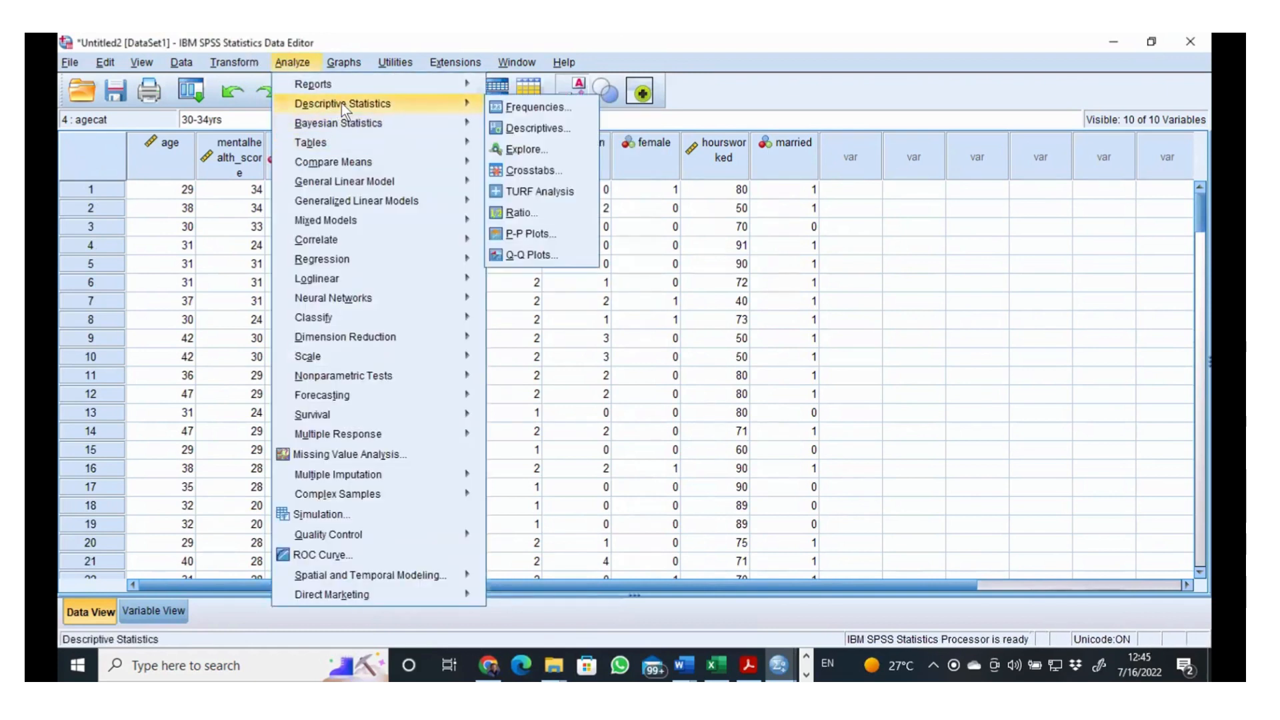
{"action": "left_click", "coordinate": [534, 170]}
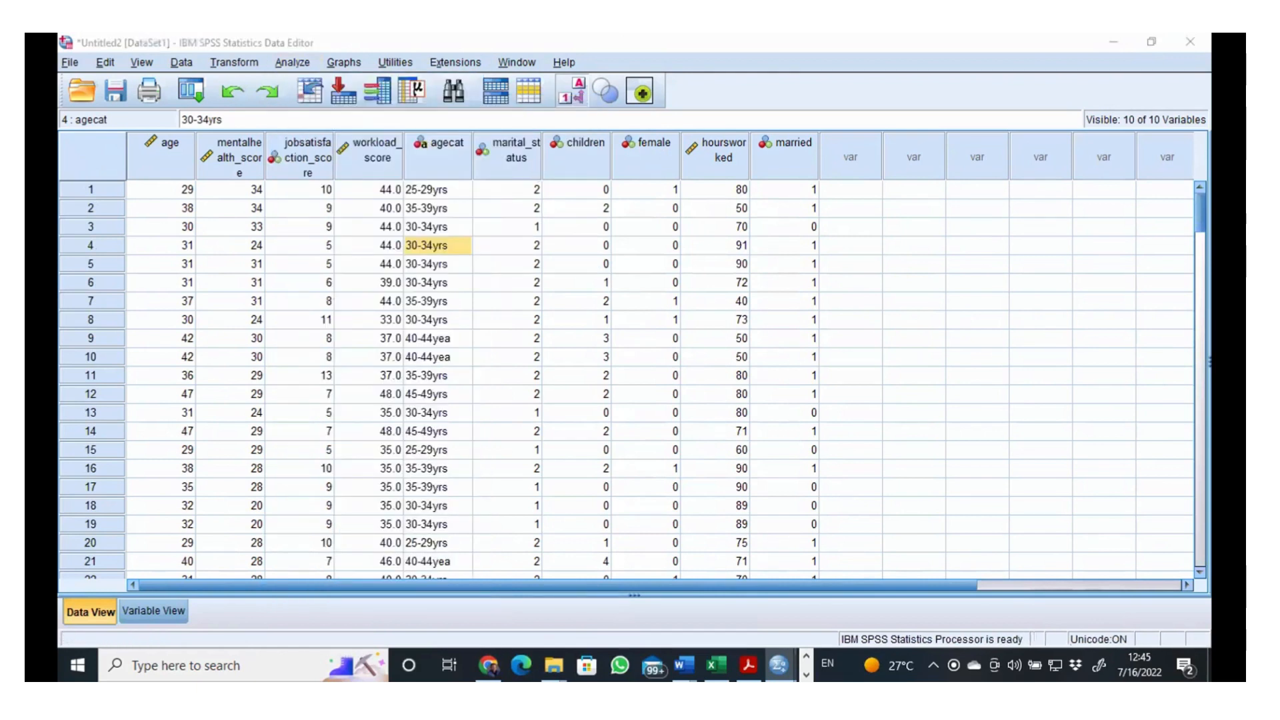
{"action": "mouse_move", "coordinate": [779, 664]}
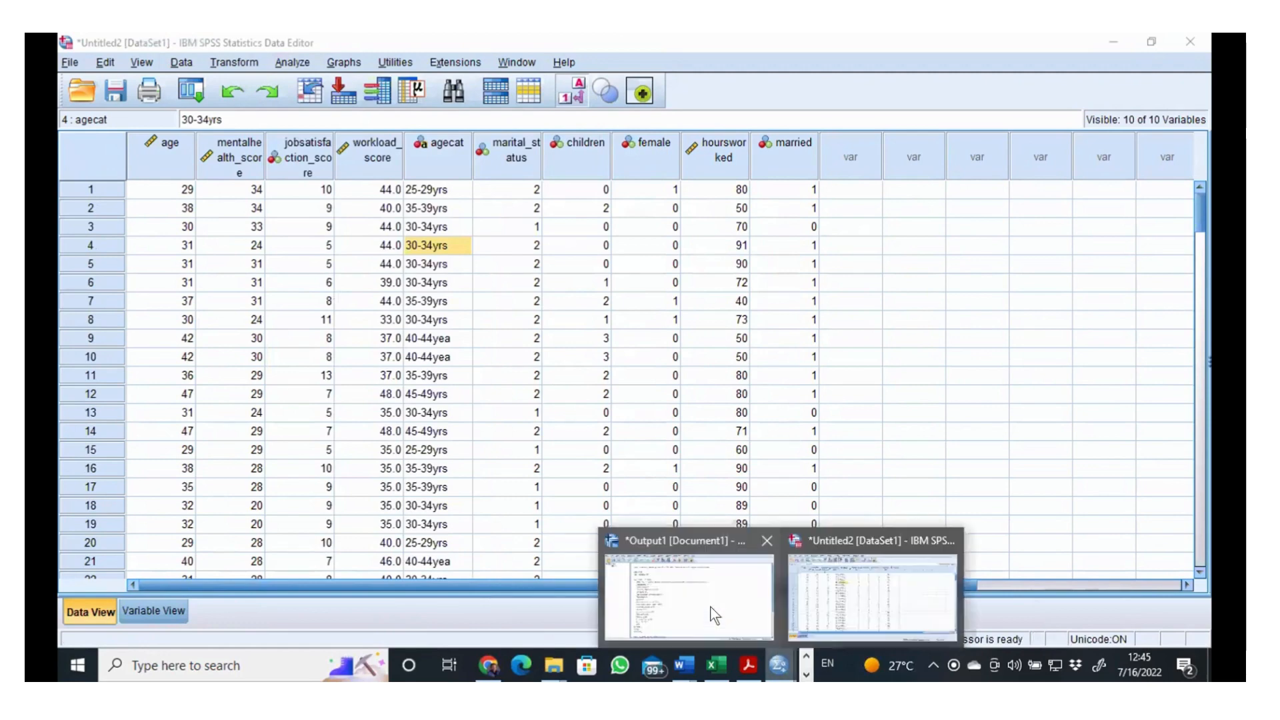
{"action": "left_click", "coordinate": [709, 606]}
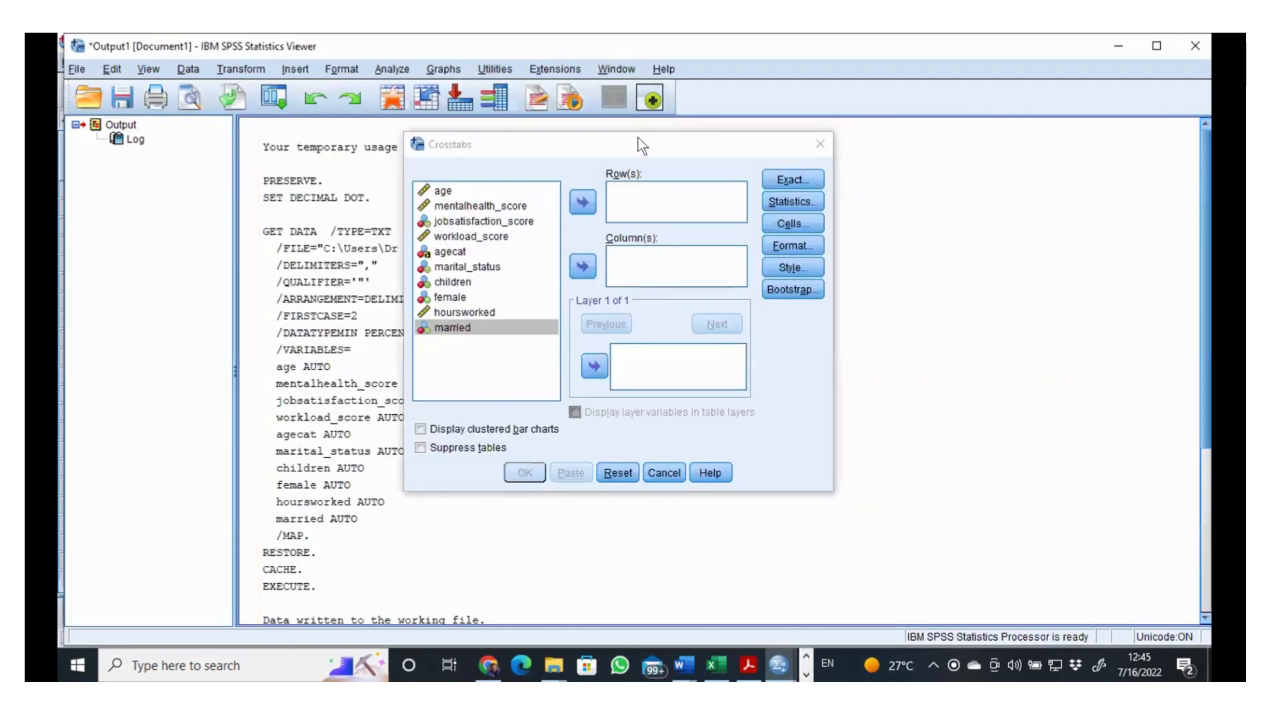
{"action": "left_click_drag", "start_coordinate": [638, 137], "coordinate": [634, 79]}
Step: Assign the variable female to the rows and married to the columns of the crosstab
{"action": "left_click", "coordinate": [465, 272]}
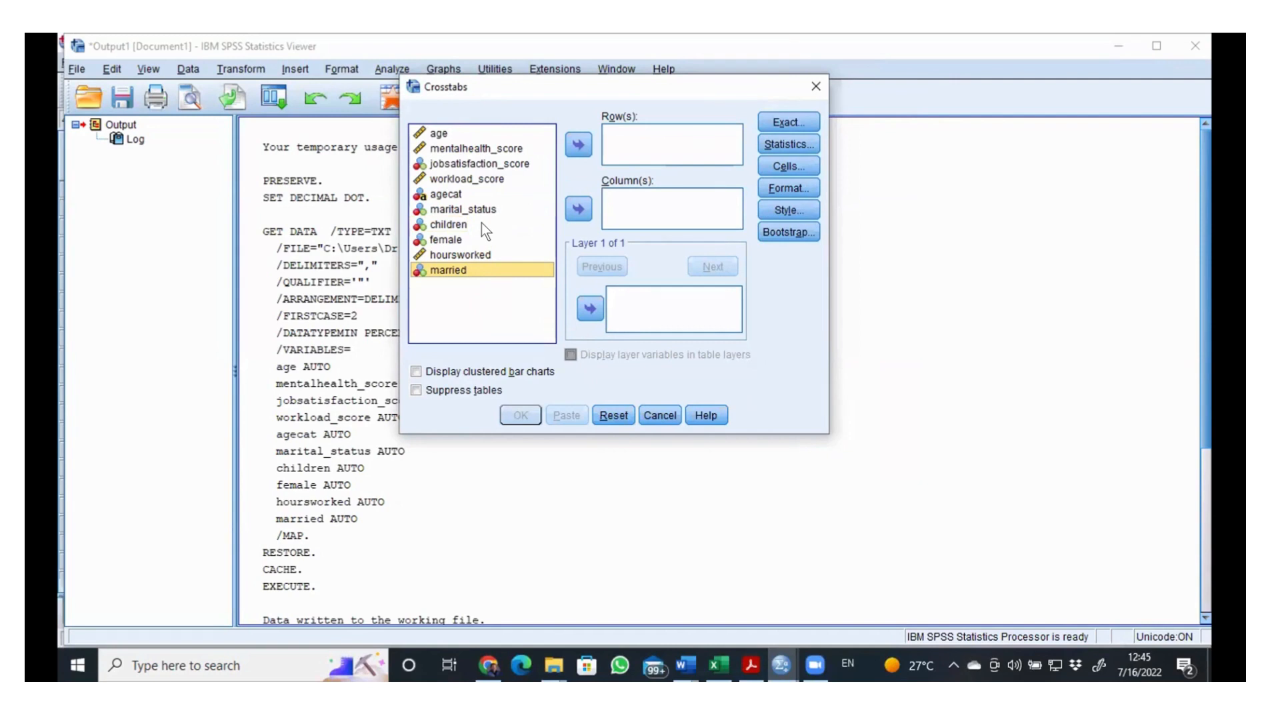
{"action": "left_click", "coordinate": [436, 239]}
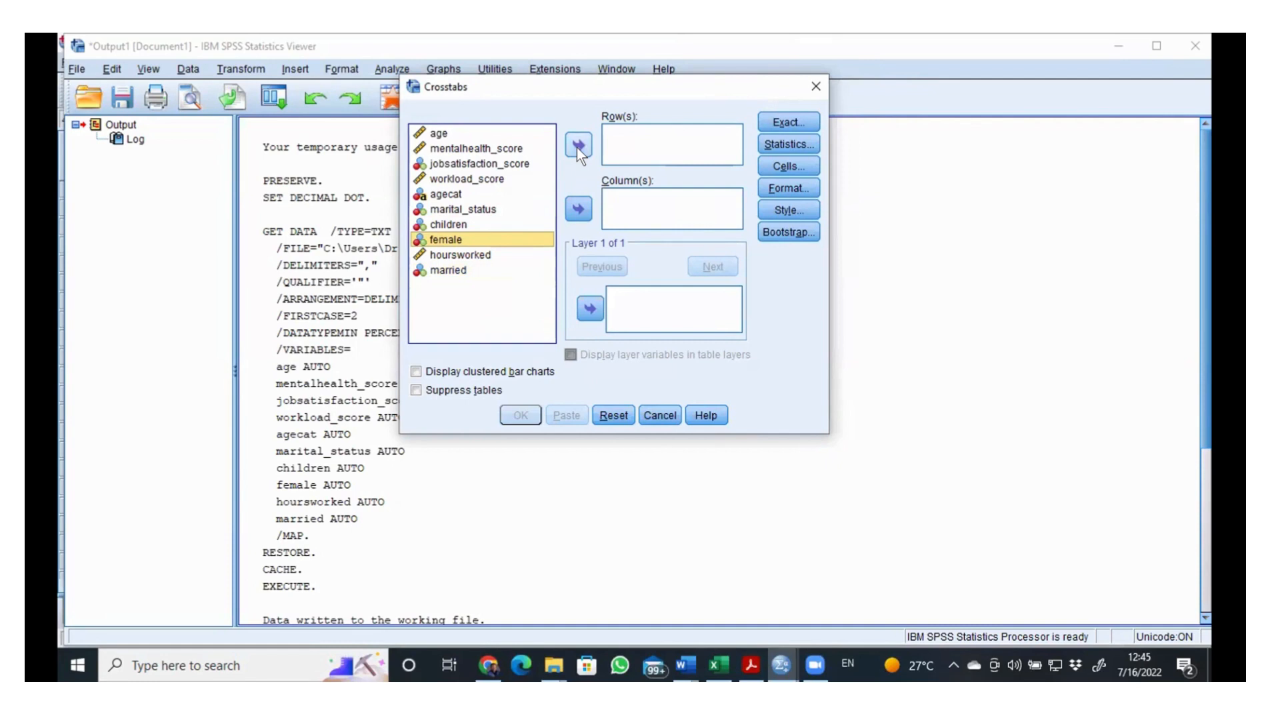
{"action": "left_click", "coordinate": [577, 145]}
{"action": "left_click", "coordinate": [452, 255]}
{"action": "left_click", "coordinate": [577, 209]}
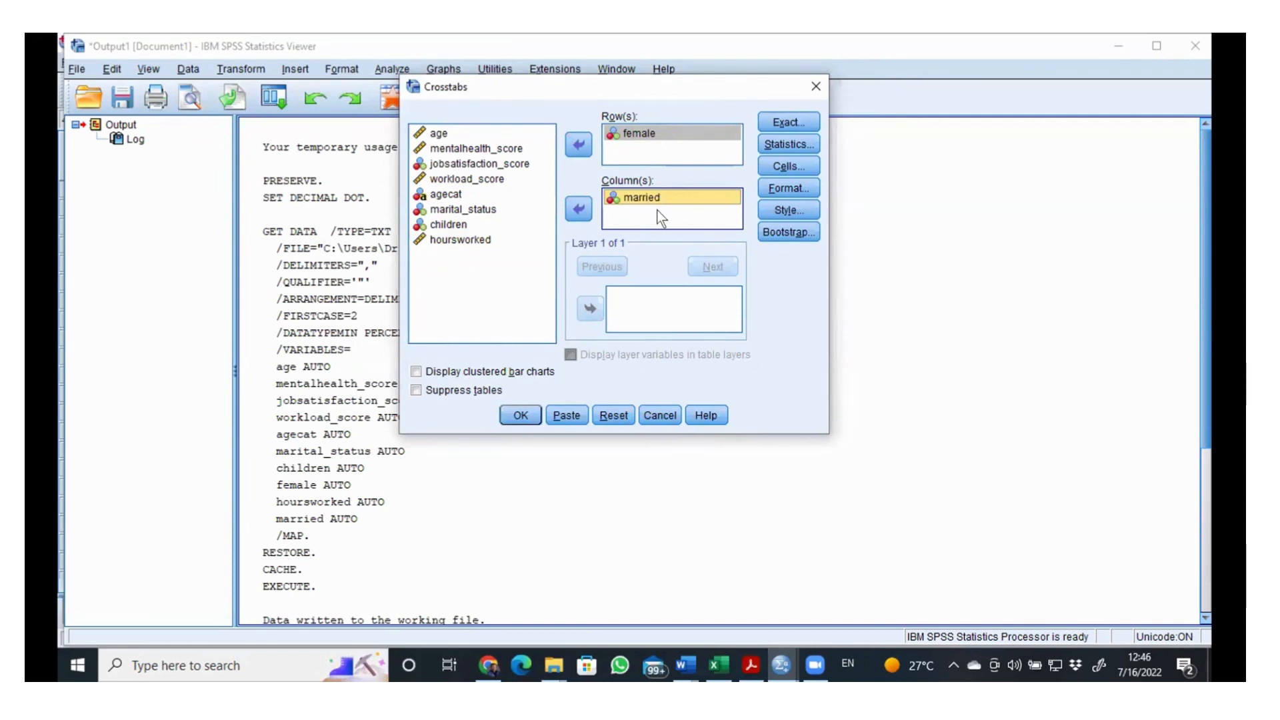
Step: Check the 2 by 2 table instructions in SPSS Lab 4.pdf, and run the female by married crosstab
{"action": "left_click", "coordinate": [750, 665]}
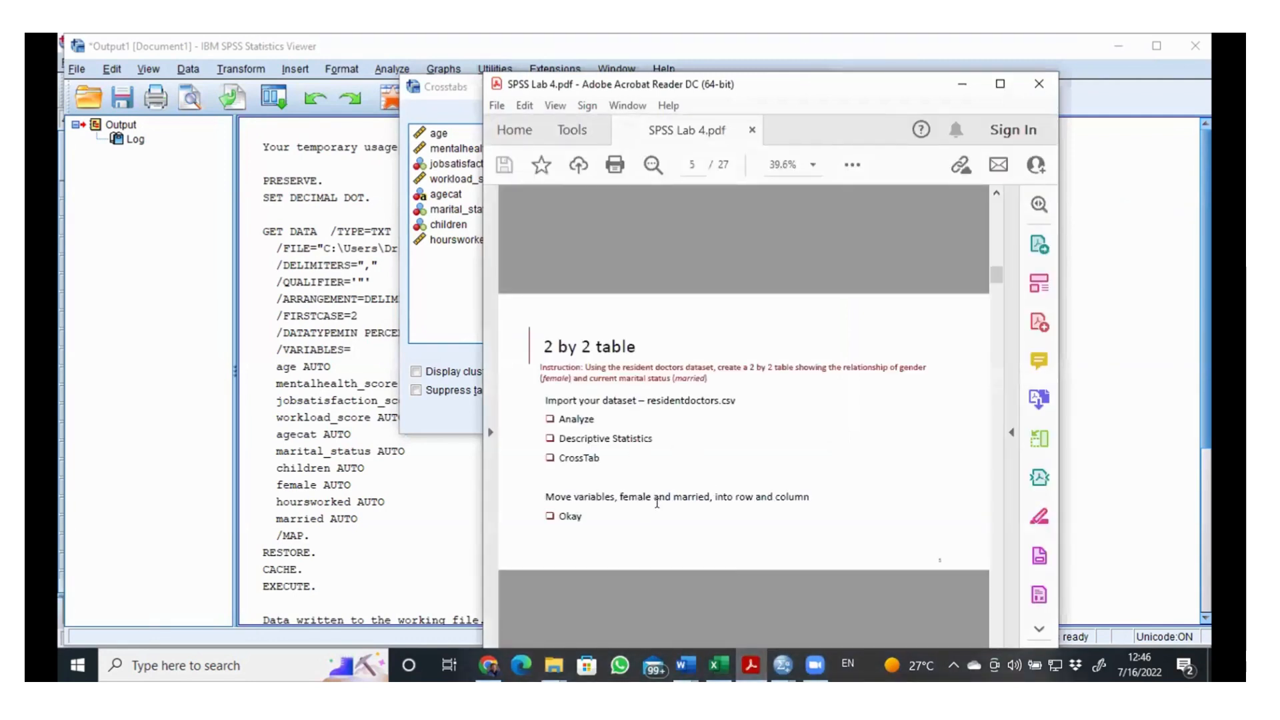
{"action": "left_click", "coordinate": [967, 81]}
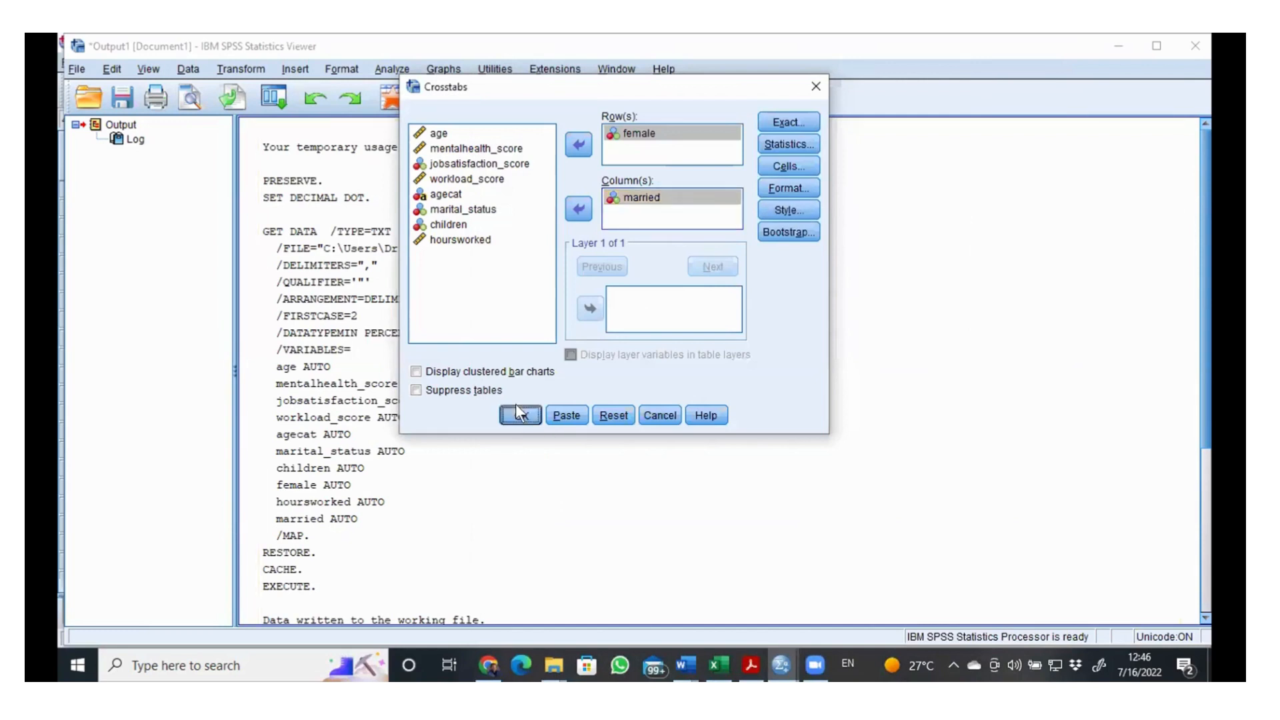
{"action": "left_click", "coordinate": [519, 414]}
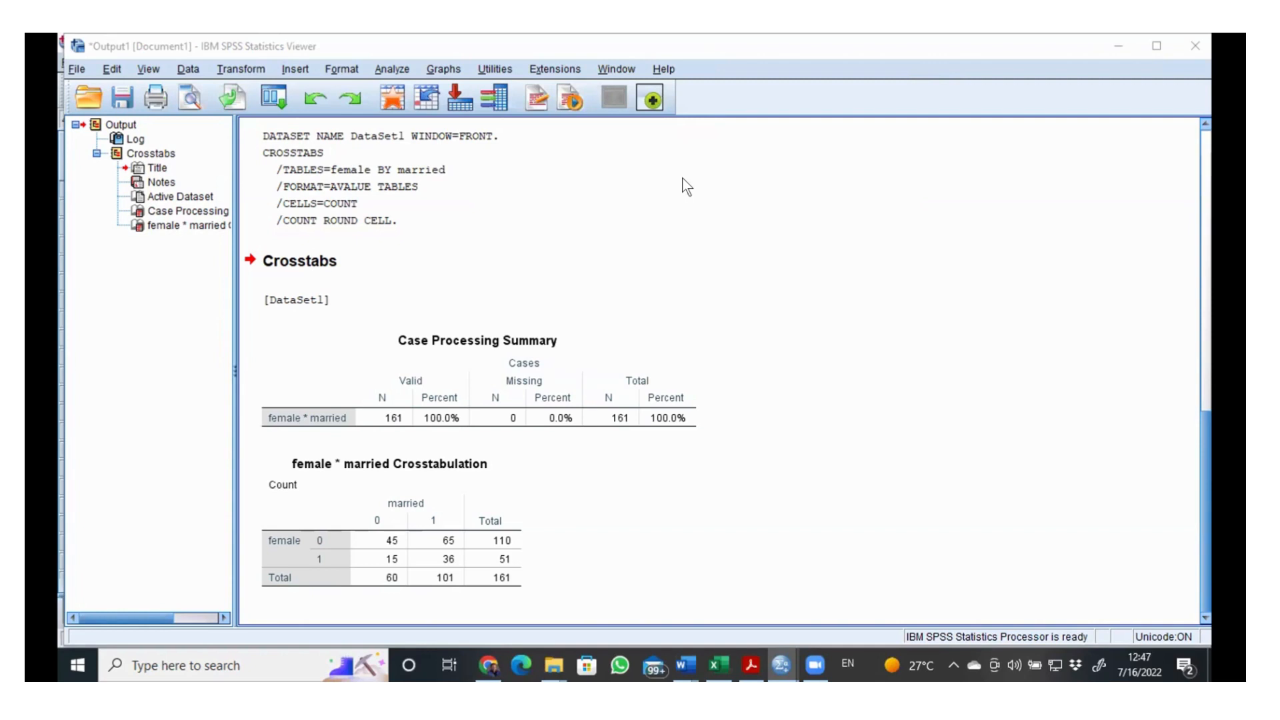
{"action": "left_click", "coordinate": [1100, 159]}
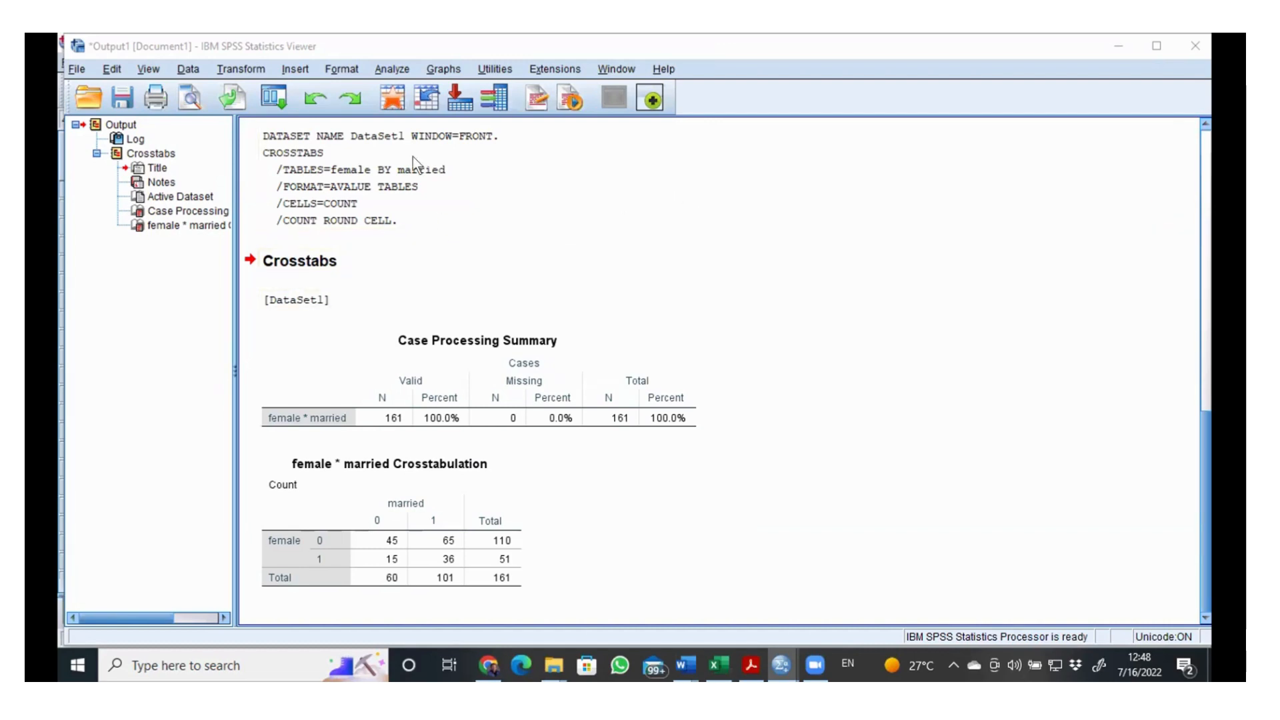
Step: Rerun the female by married crosstab with row percentages included alongside the observed counts
{"action": "left_click", "coordinate": [398, 70]}
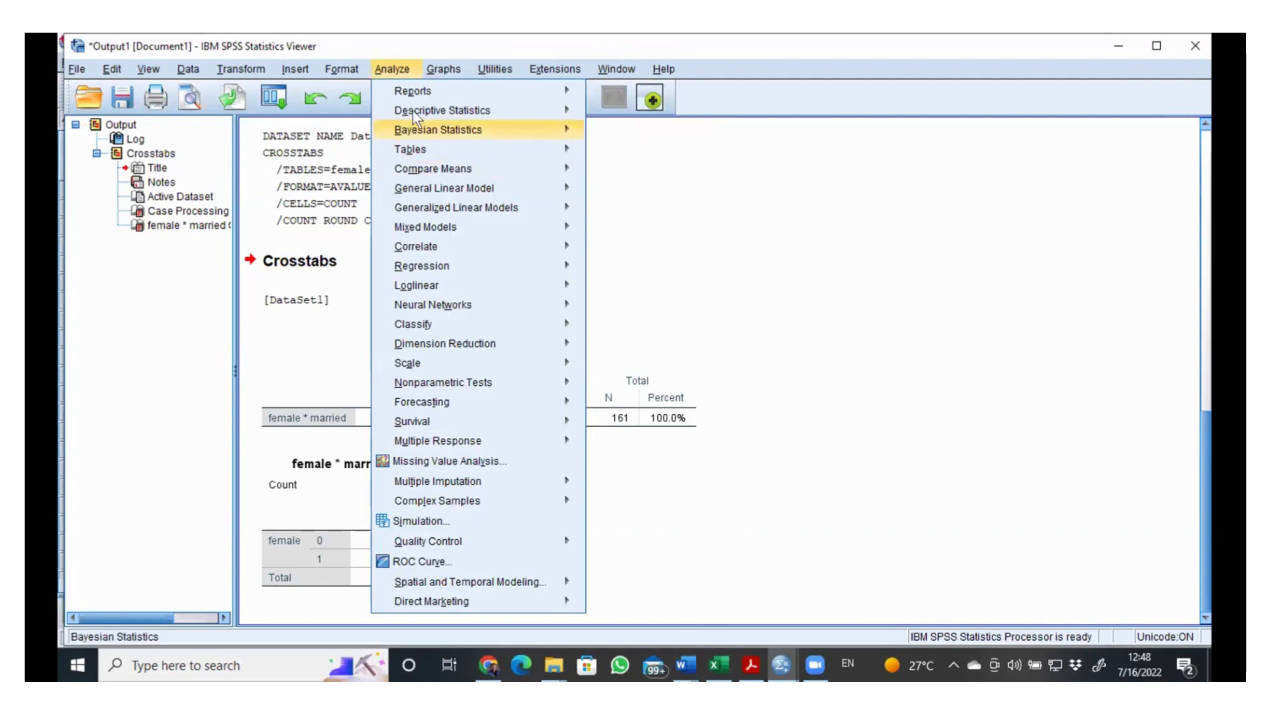
{"action": "mouse_move", "coordinate": [413, 111]}
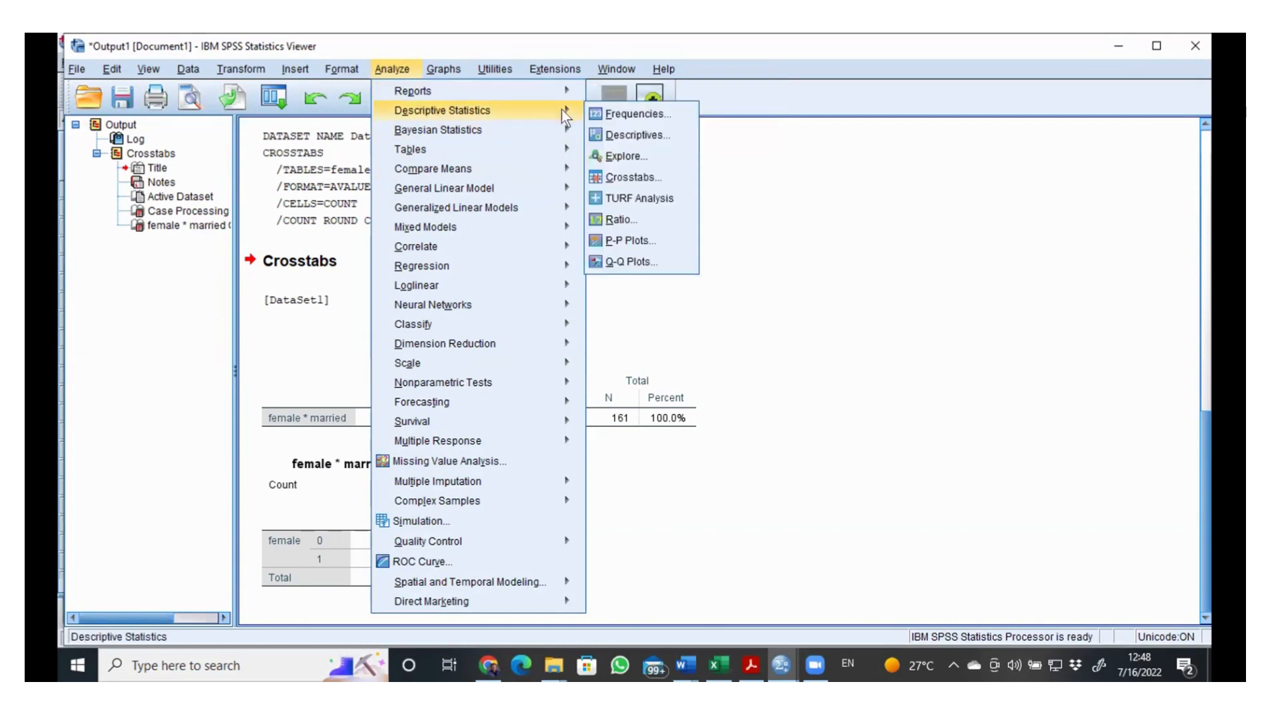
{"action": "left_click", "coordinate": [619, 178]}
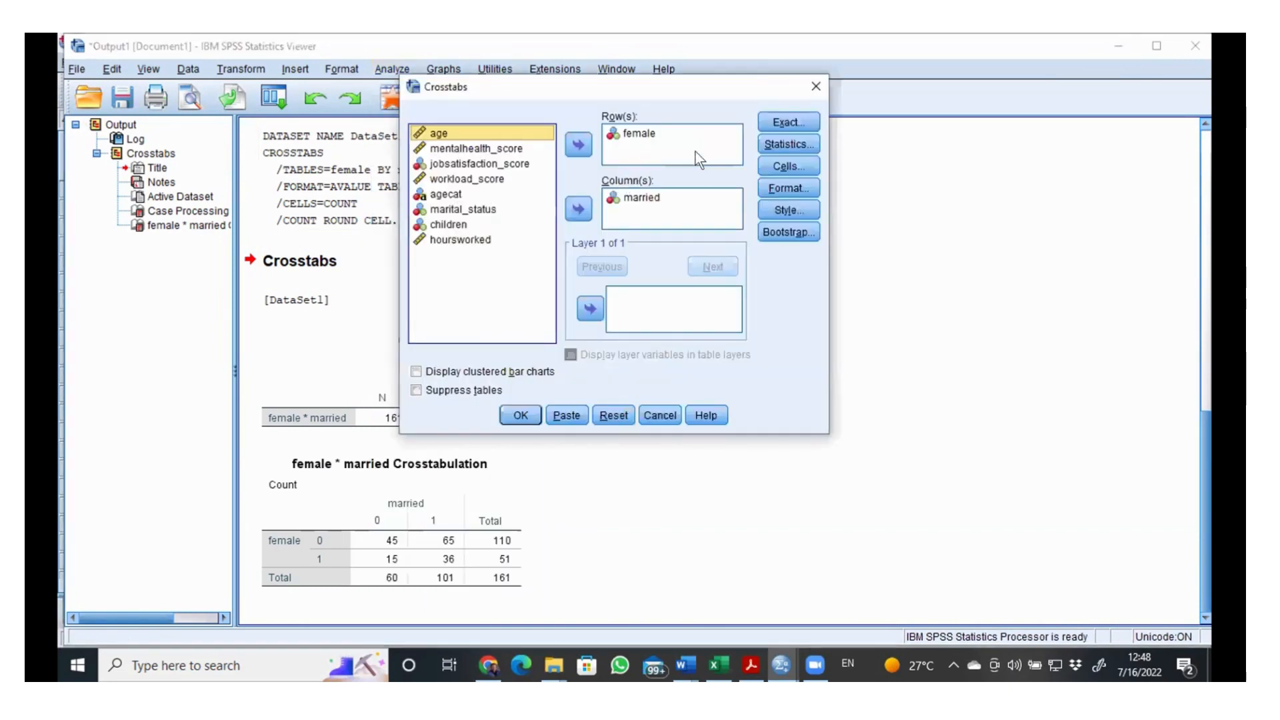
{"action": "left_click", "coordinate": [781, 166]}
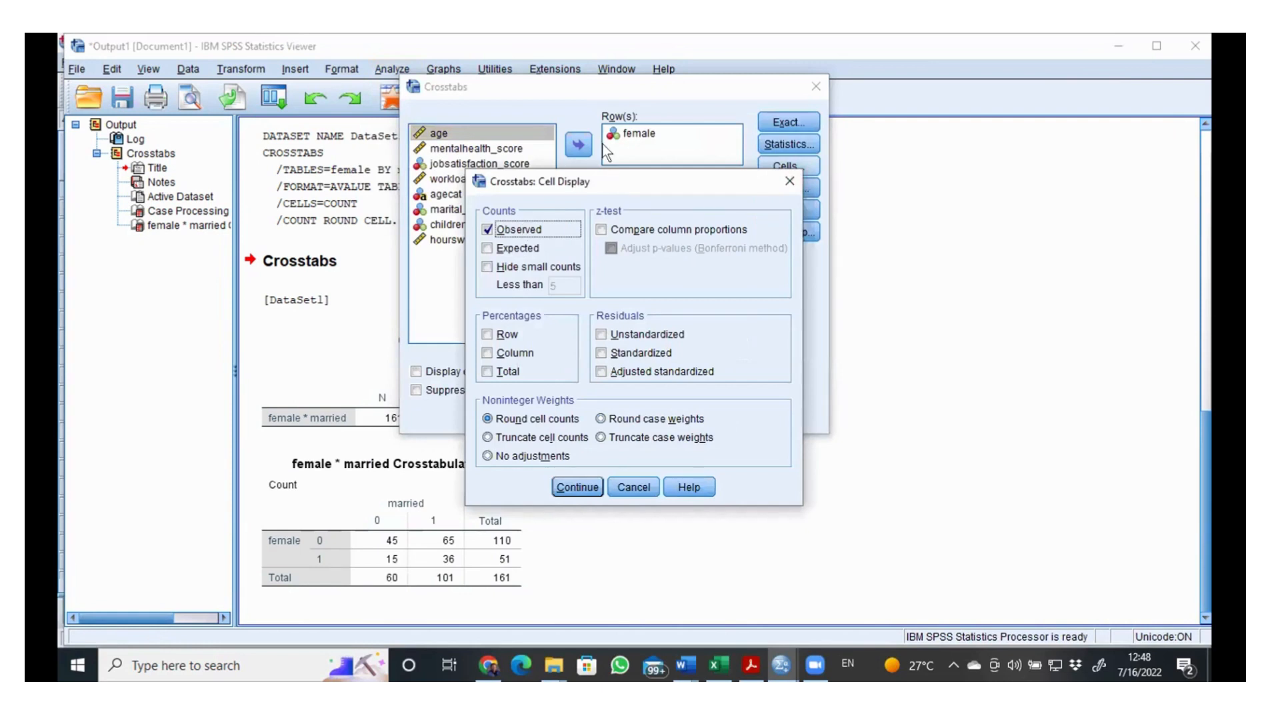
{"action": "left_click_drag", "start_coordinate": [612, 180], "coordinate": [604, 146]}
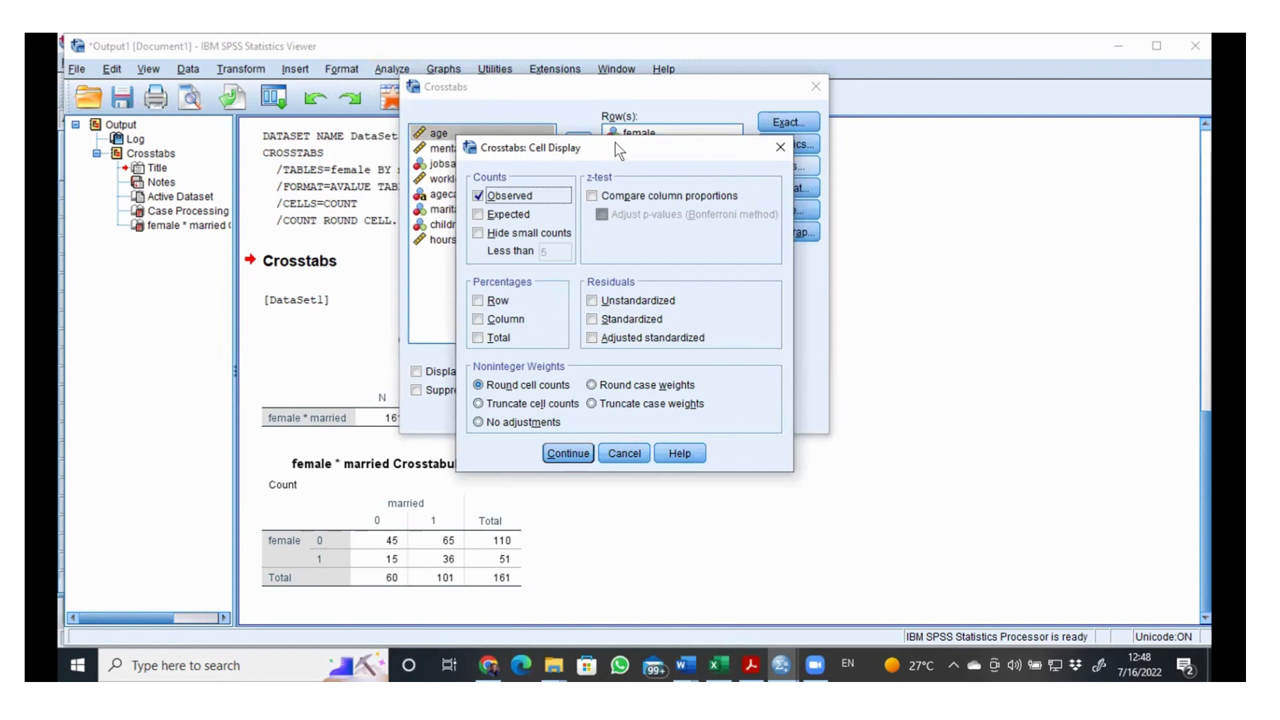
{"action": "left_click", "coordinate": [766, 146]}
{"action": "left_click", "coordinate": [770, 164]}
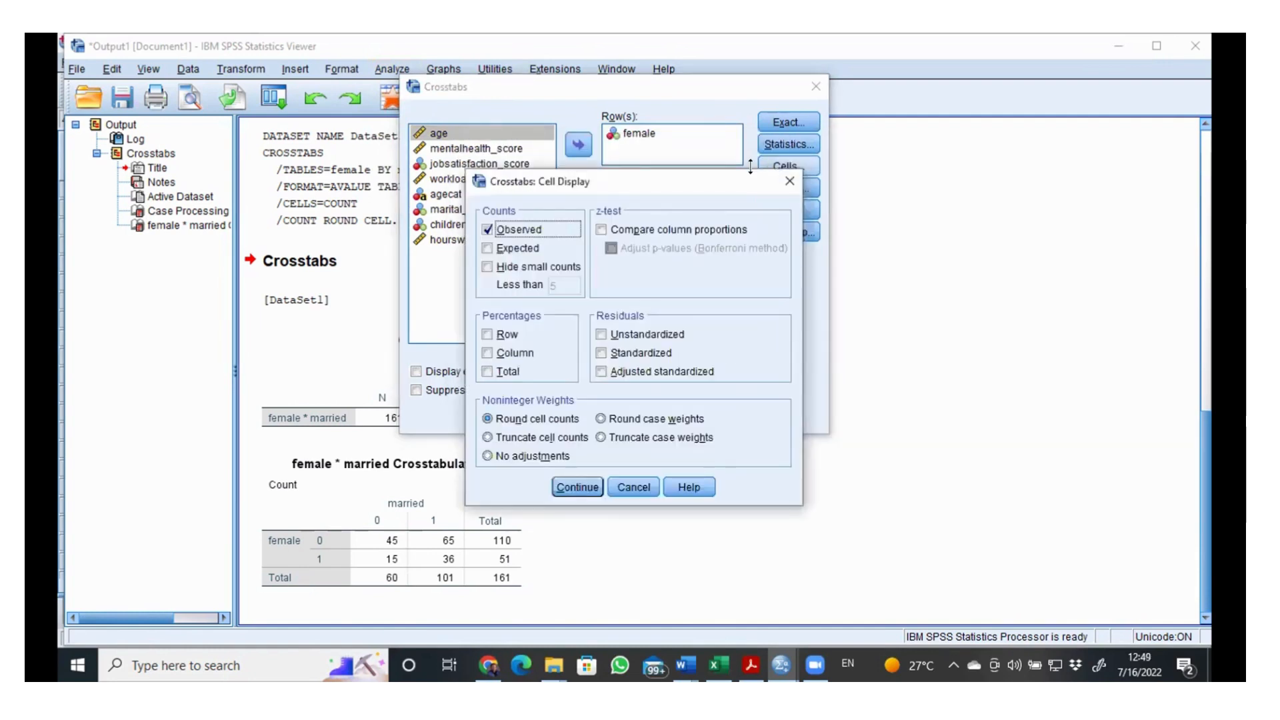
{"action": "left_click_drag", "start_coordinate": [706, 182], "coordinate": [659, 144]}
{"action": "left_click_drag", "start_coordinate": [565, 140], "coordinate": [575, 112]}
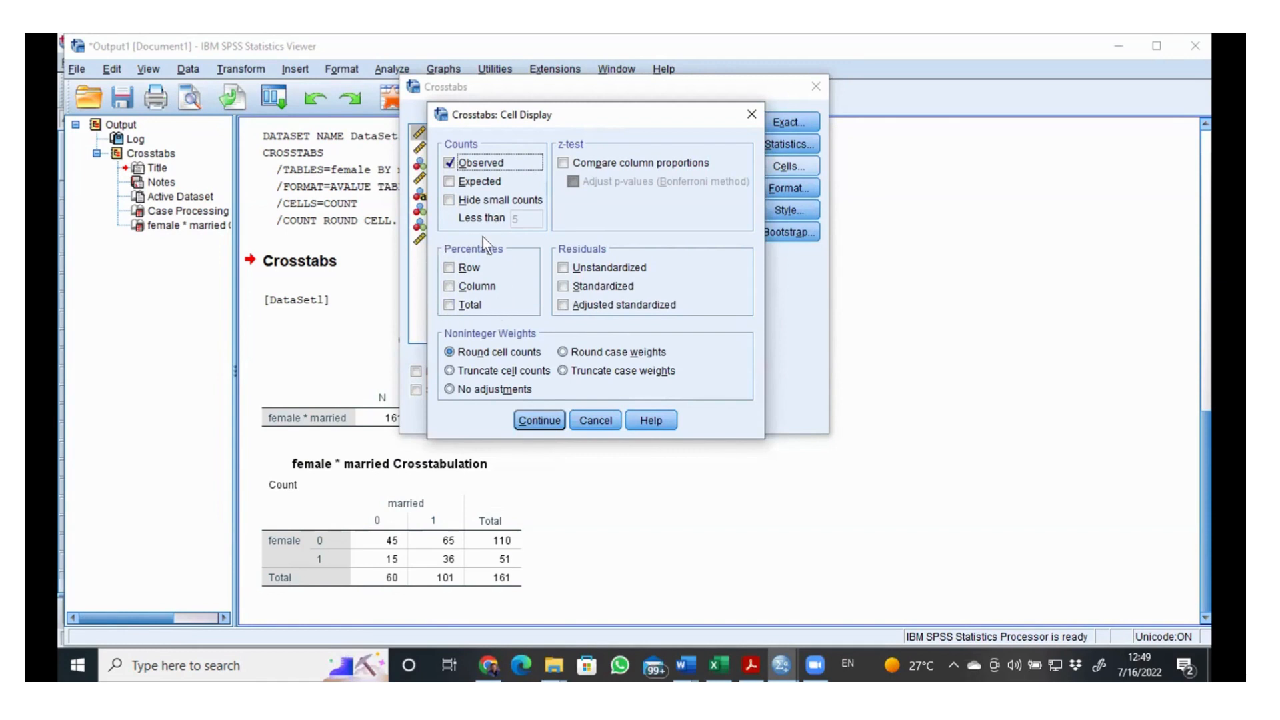
{"action": "left_click", "coordinate": [449, 267]}
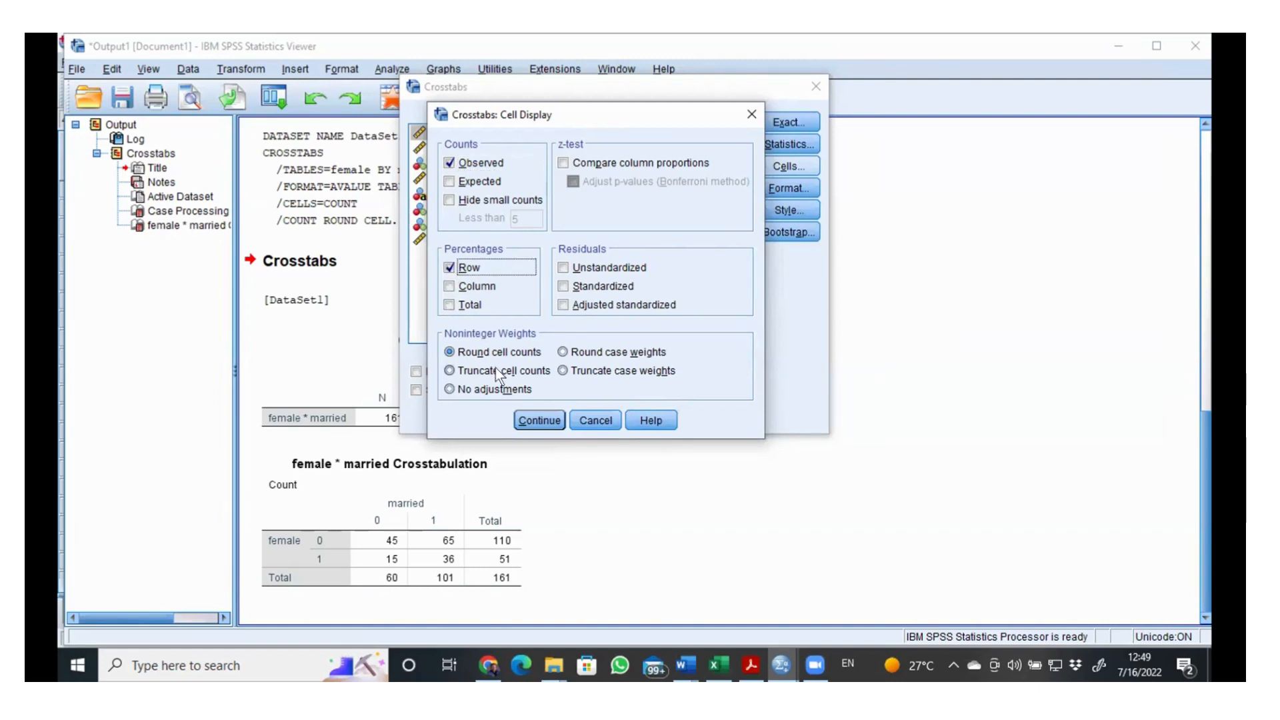
{"action": "left_click", "coordinate": [524, 419]}
{"action": "left_click", "coordinate": [524, 417]}
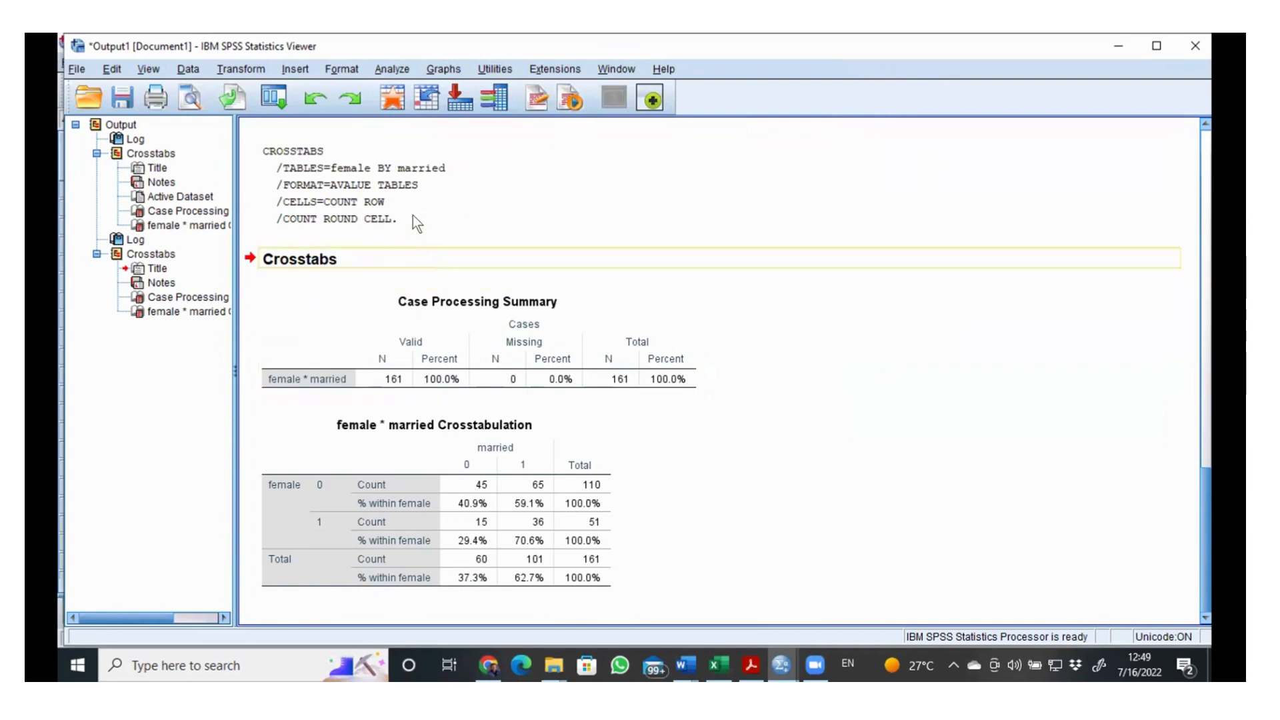
{"action": "left_click", "coordinate": [390, 68]}
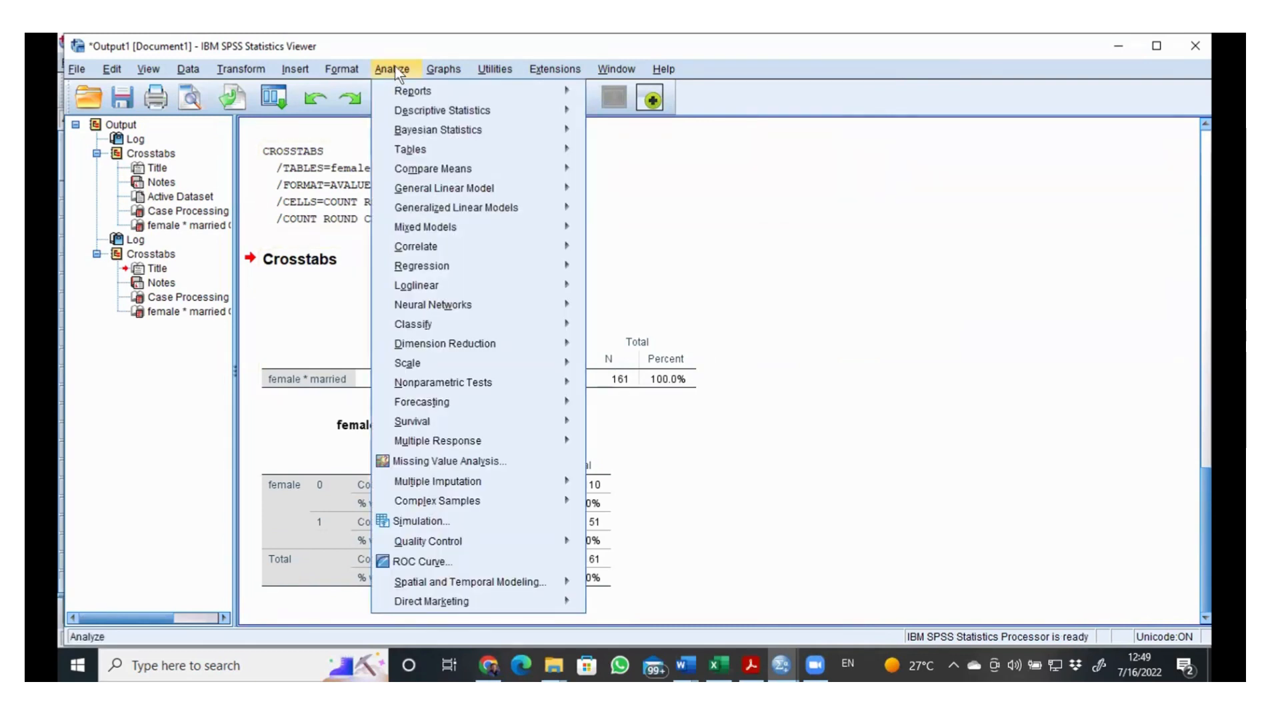
{"action": "mouse_move", "coordinate": [400, 112]}
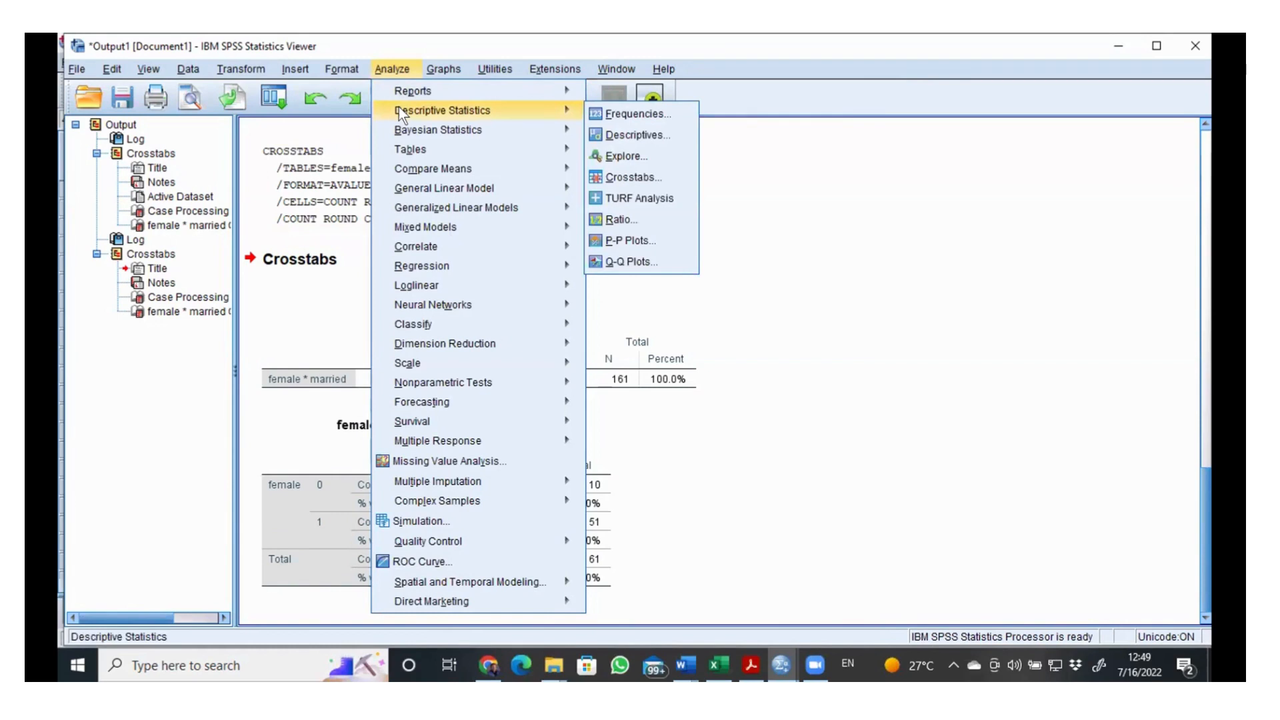
{"action": "left_click", "coordinate": [615, 174]}
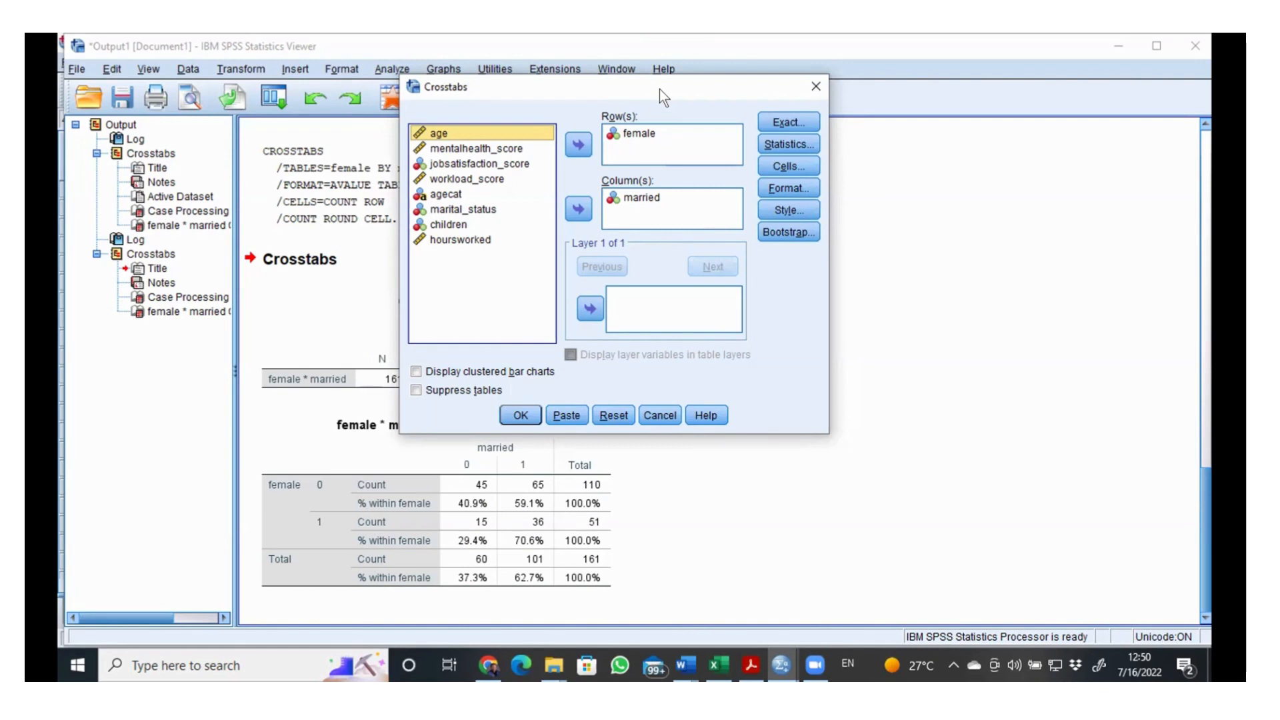
{"action": "left_click_drag", "start_coordinate": [659, 89], "coordinate": [682, 99]}
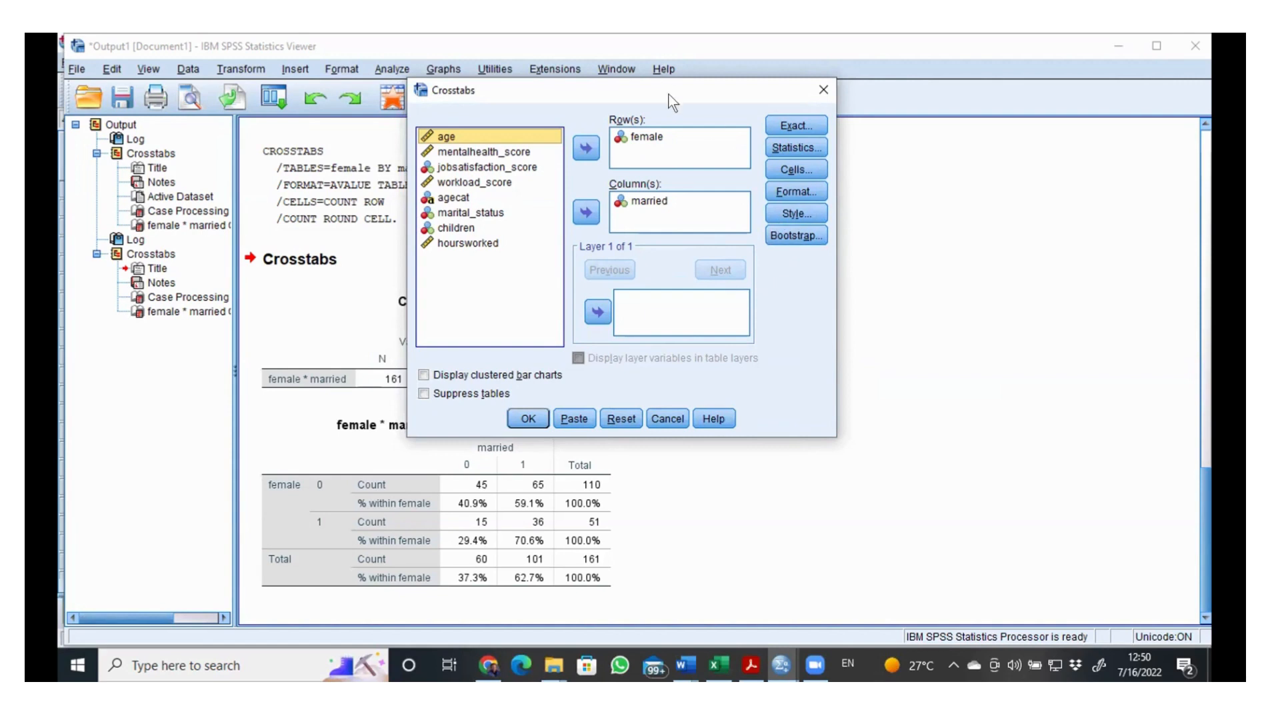
{"action": "left_click_drag", "start_coordinate": [674, 90], "coordinate": [687, 80]}
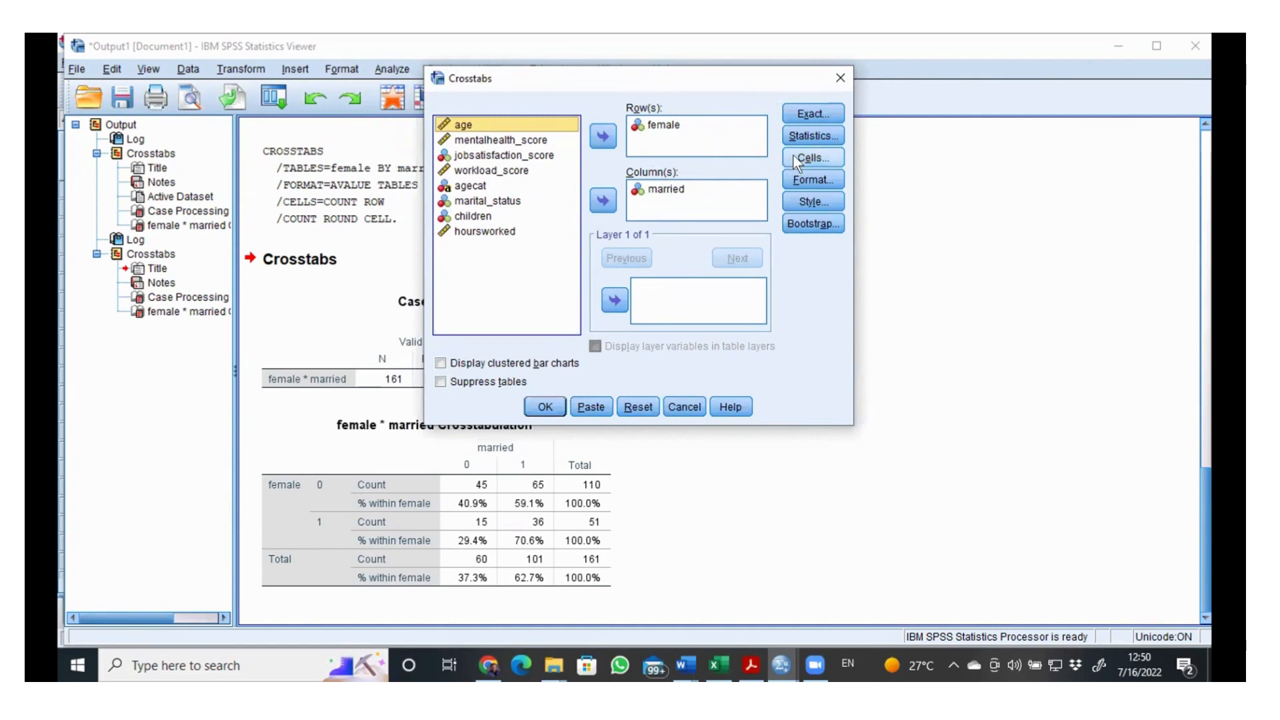
{"action": "left_click", "coordinate": [815, 159]}
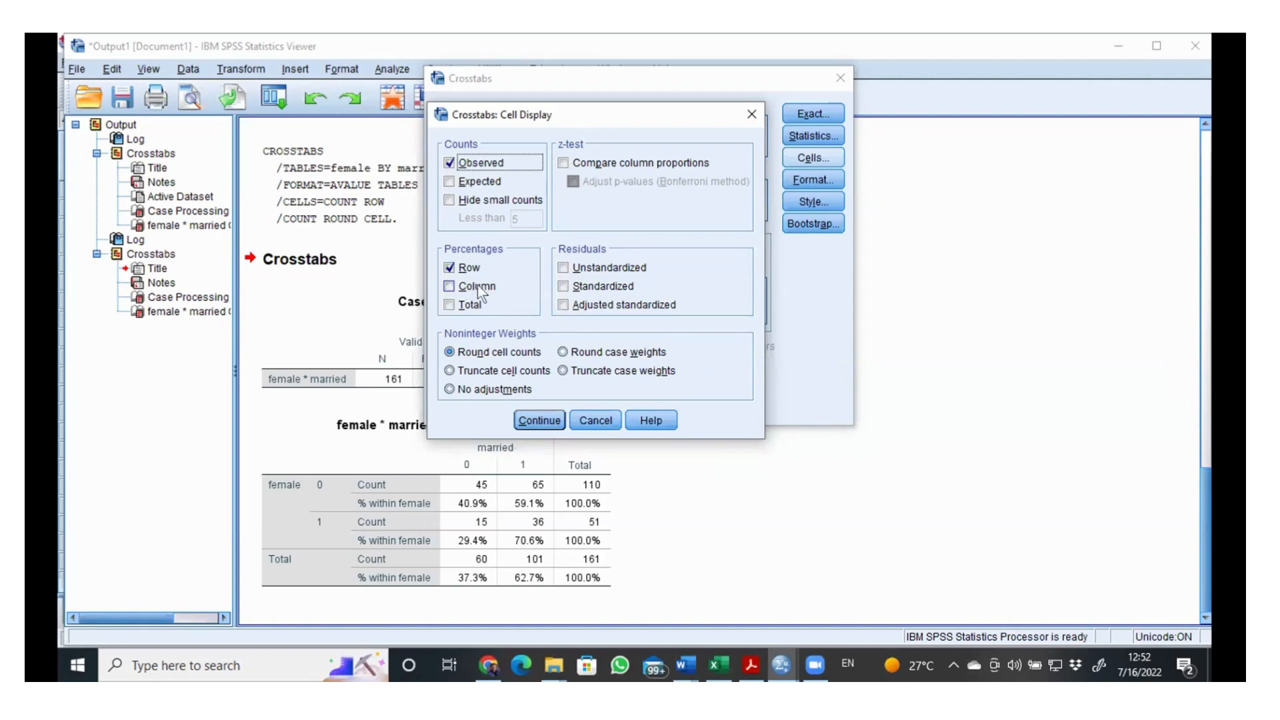
{"action": "left_click_drag", "start_coordinate": [590, 110], "coordinate": [593, 102]}
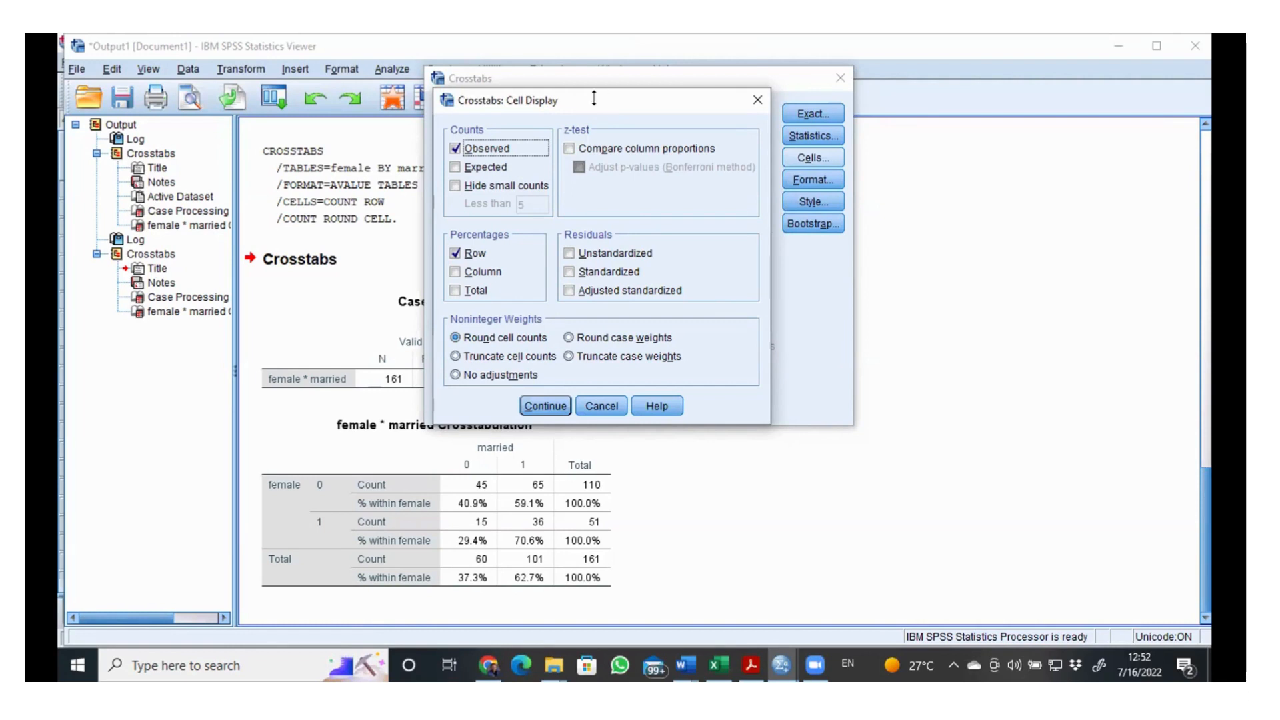
{"action": "left_click_drag", "start_coordinate": [533, 106], "coordinate": [517, 115]}
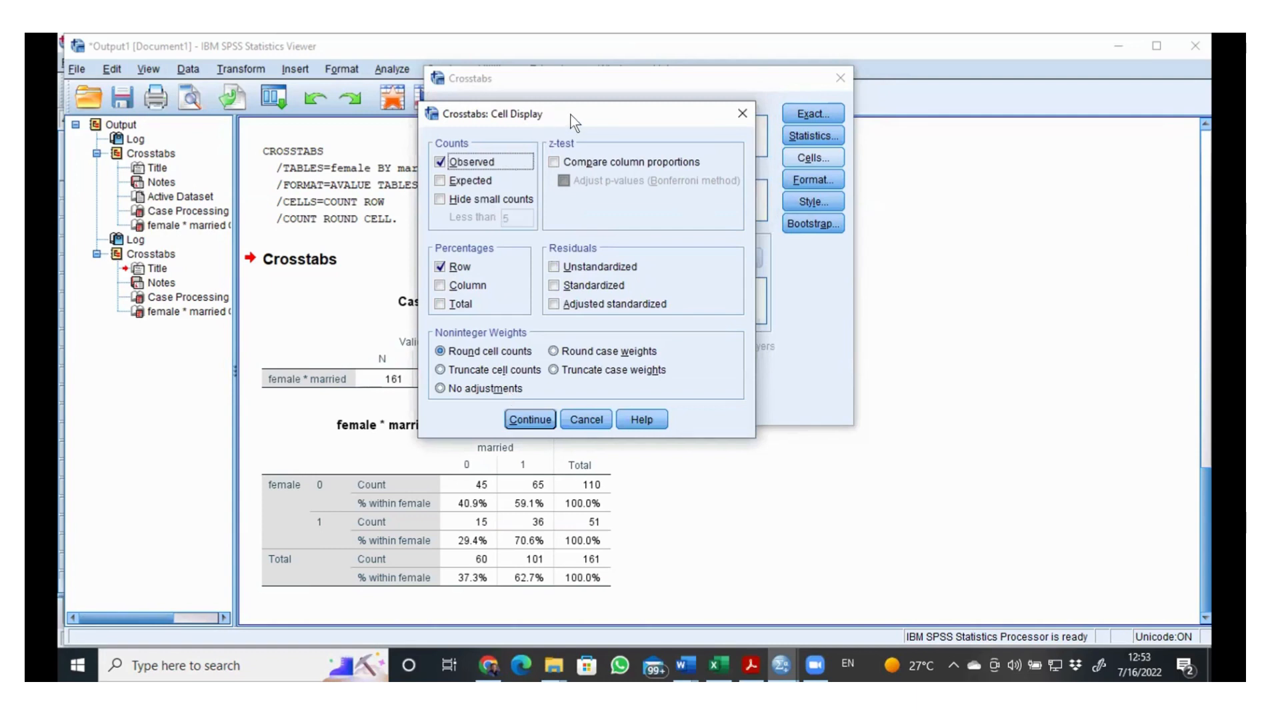
{"action": "left_click_drag", "start_coordinate": [571, 115], "coordinate": [603, 81]}
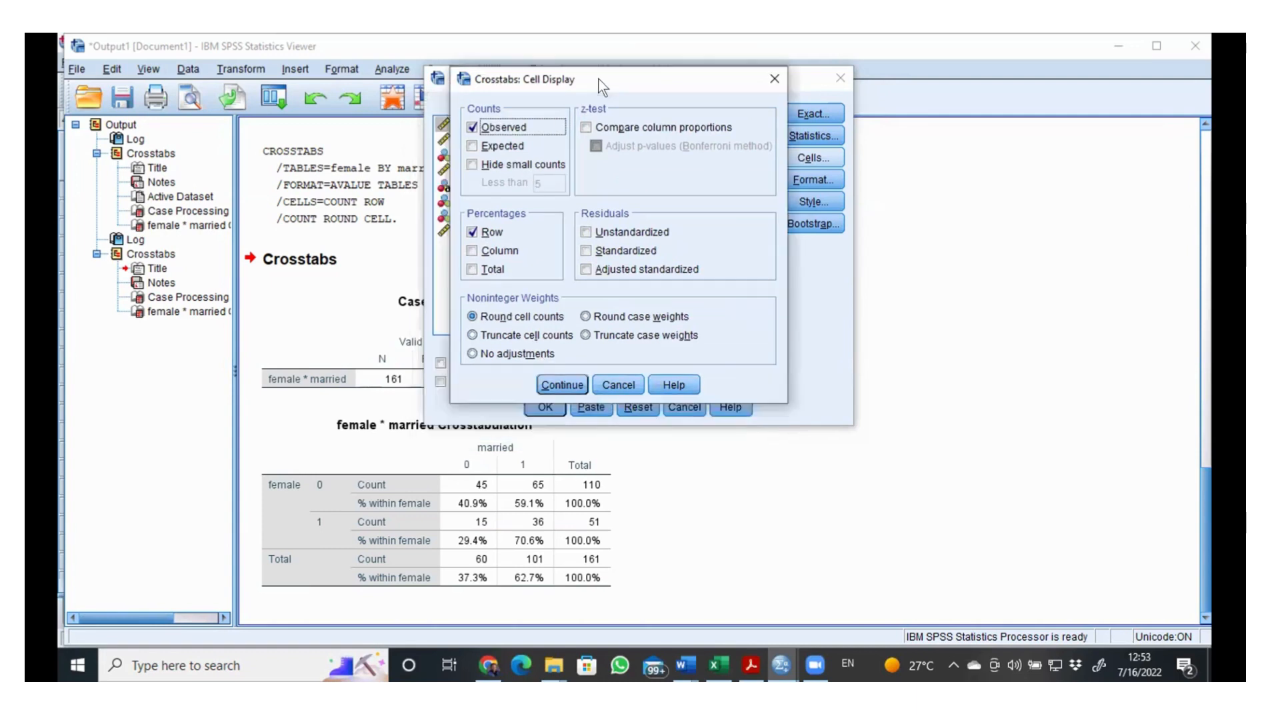
{"action": "left_click", "coordinate": [775, 79]}
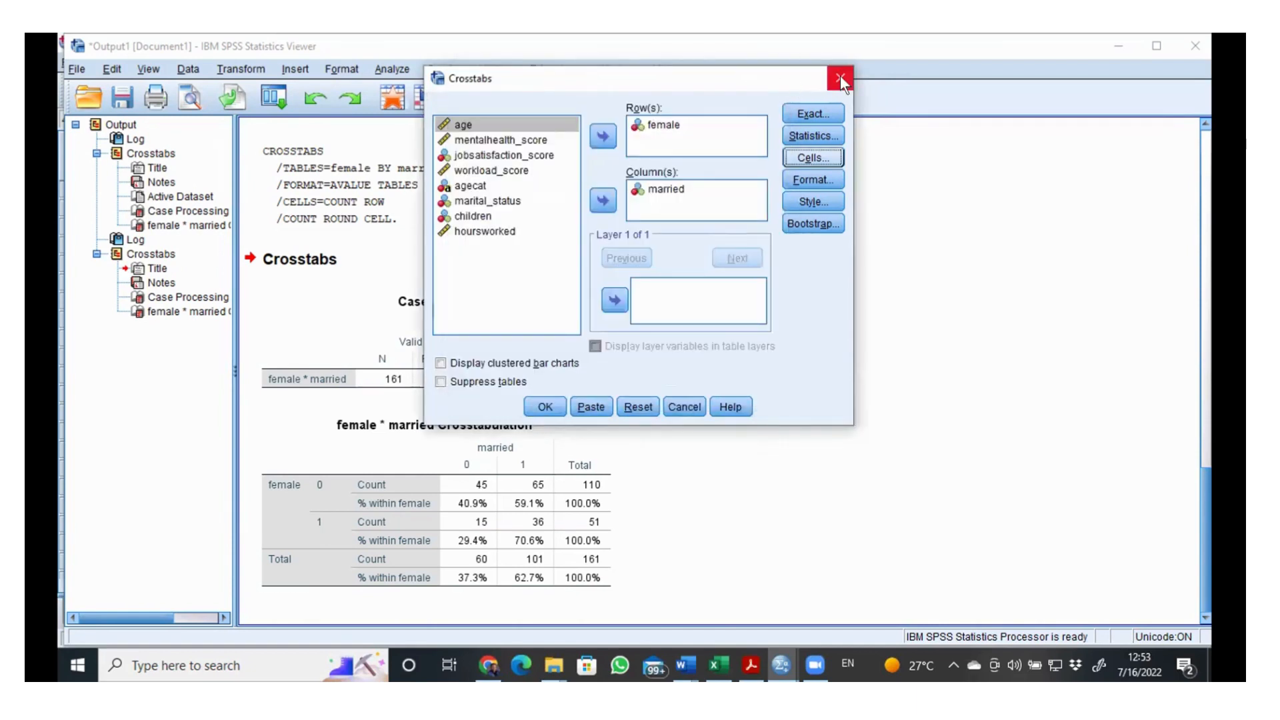
{"action": "left_click", "coordinate": [840, 78]}
Step: Rerun the female by married crosstab with column percentages added to the observed counts and row percentages
{"action": "left_click", "coordinate": [391, 69]}
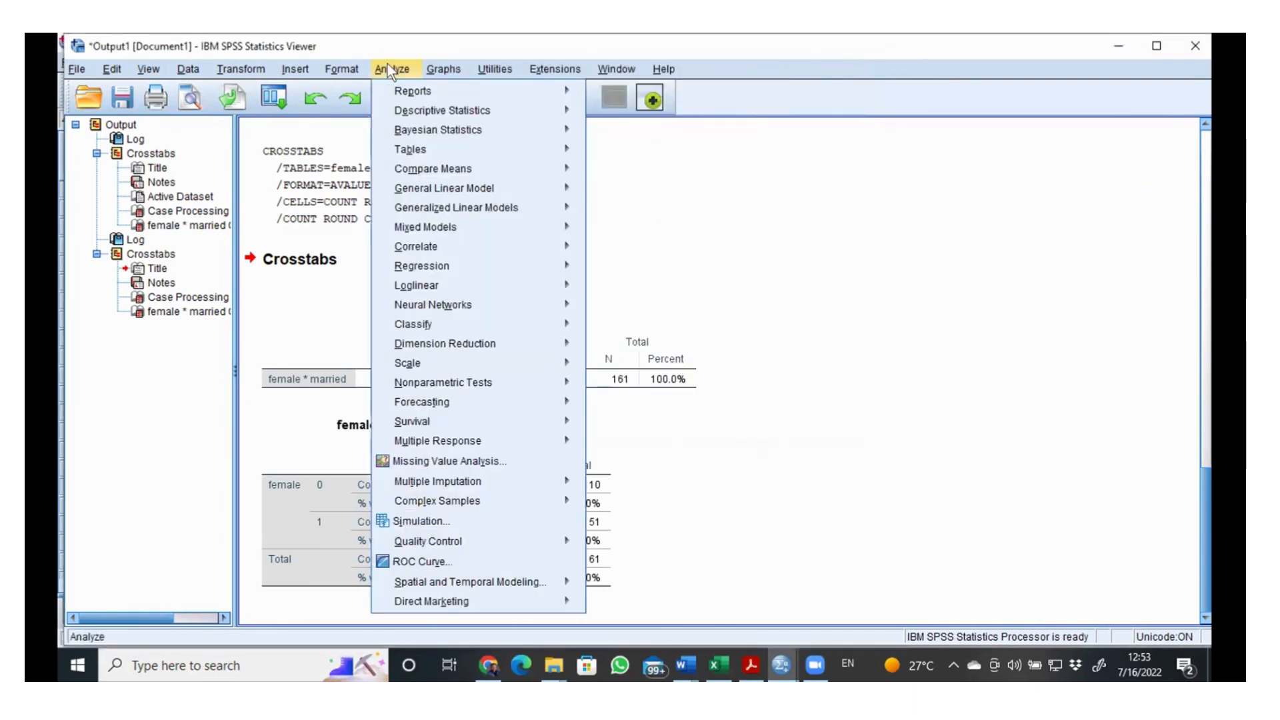
{"action": "mouse_move", "coordinate": [399, 108]}
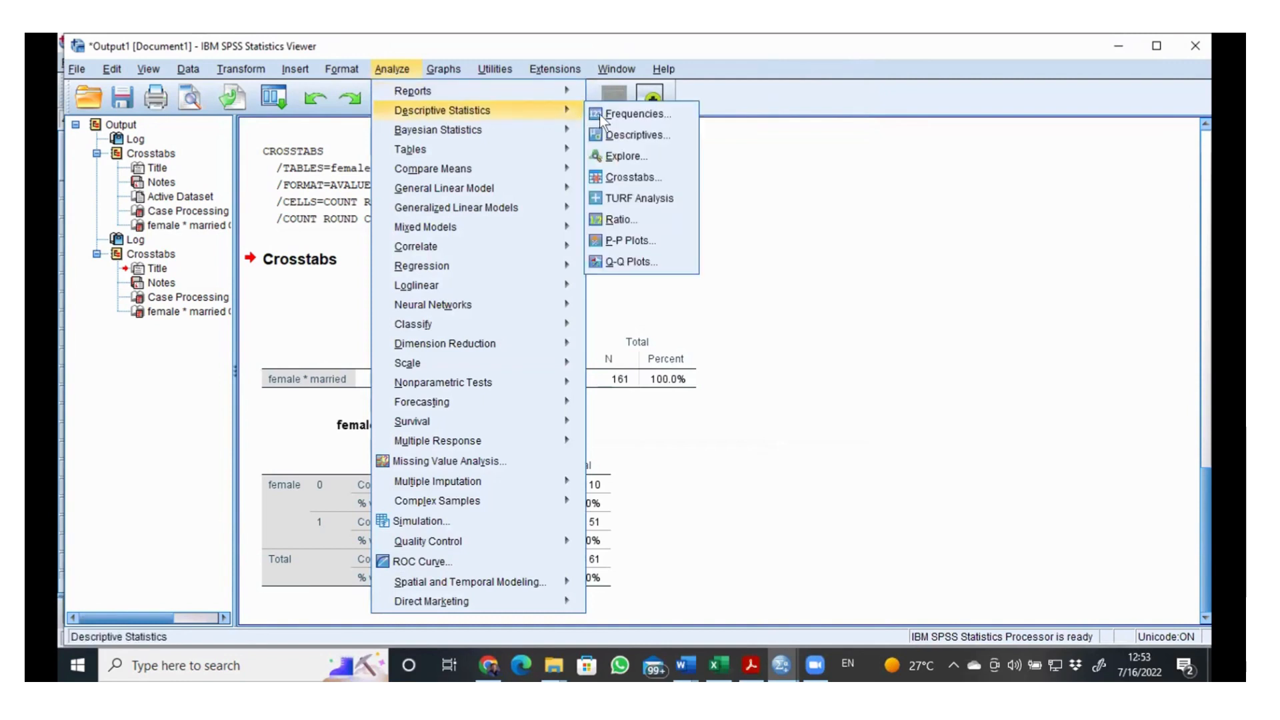
{"action": "left_click", "coordinate": [626, 177]}
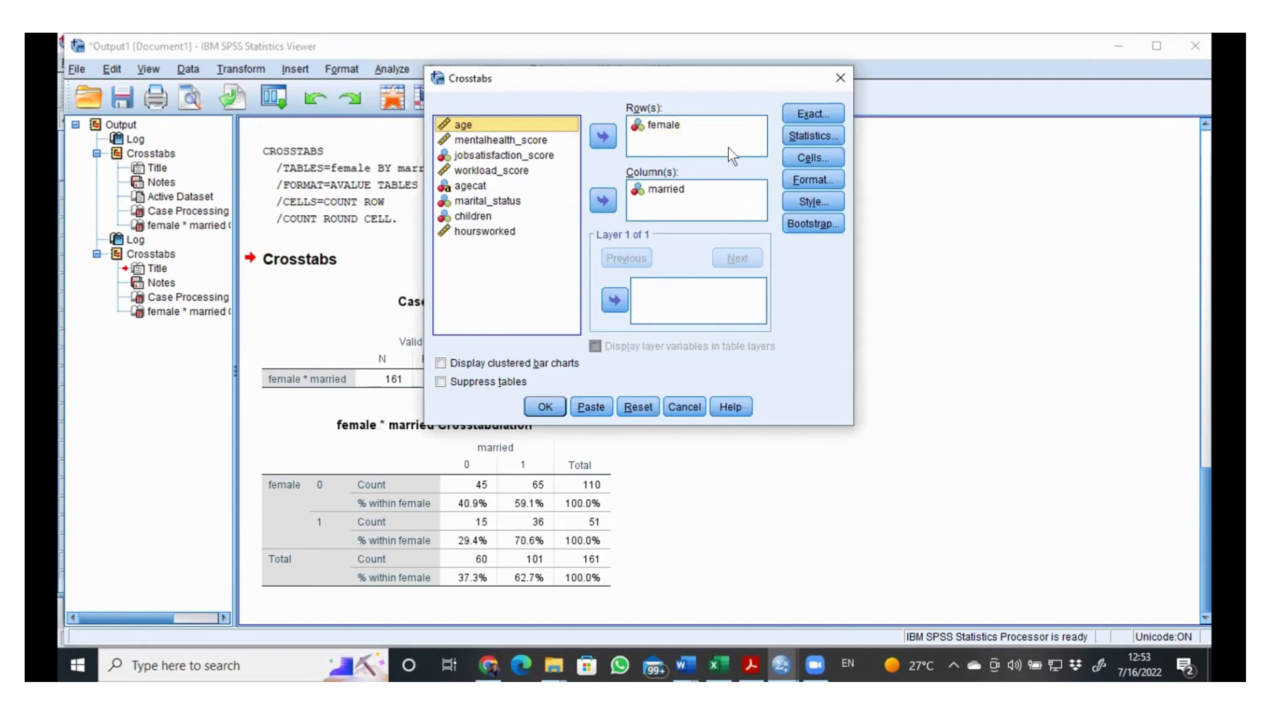
{"action": "left_click", "coordinate": [795, 157]}
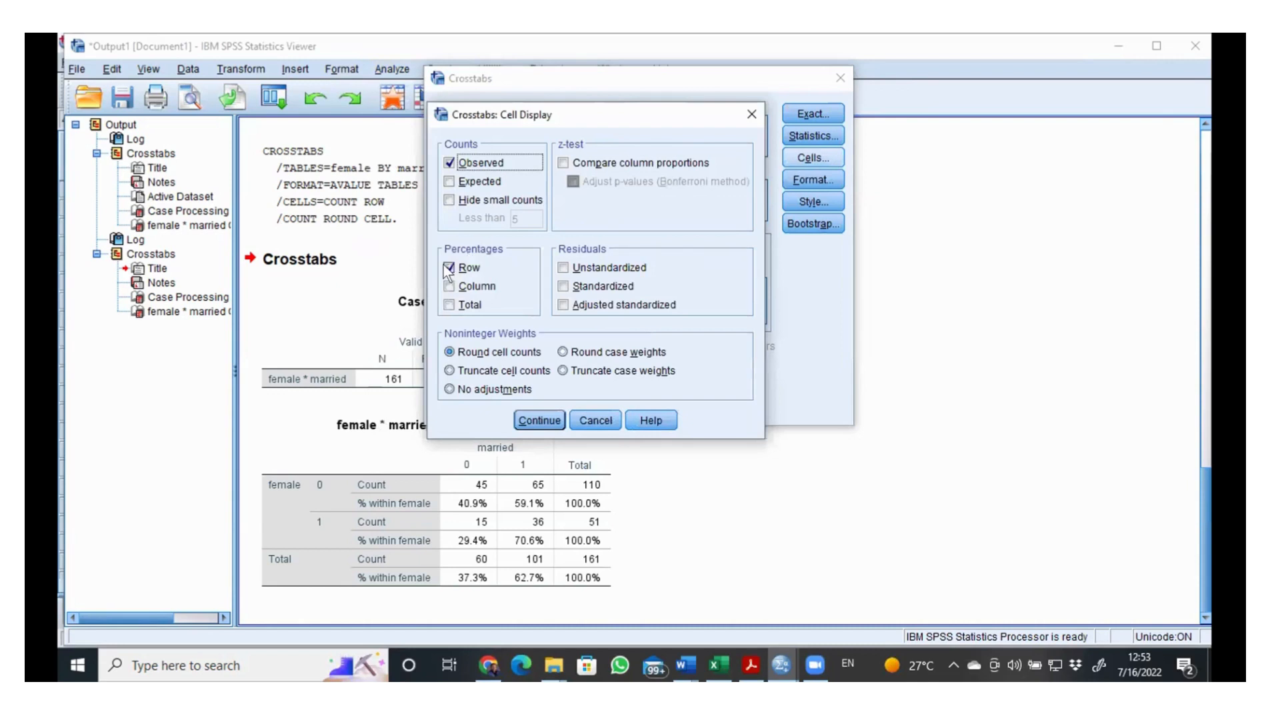
{"action": "left_click", "coordinate": [450, 285]}
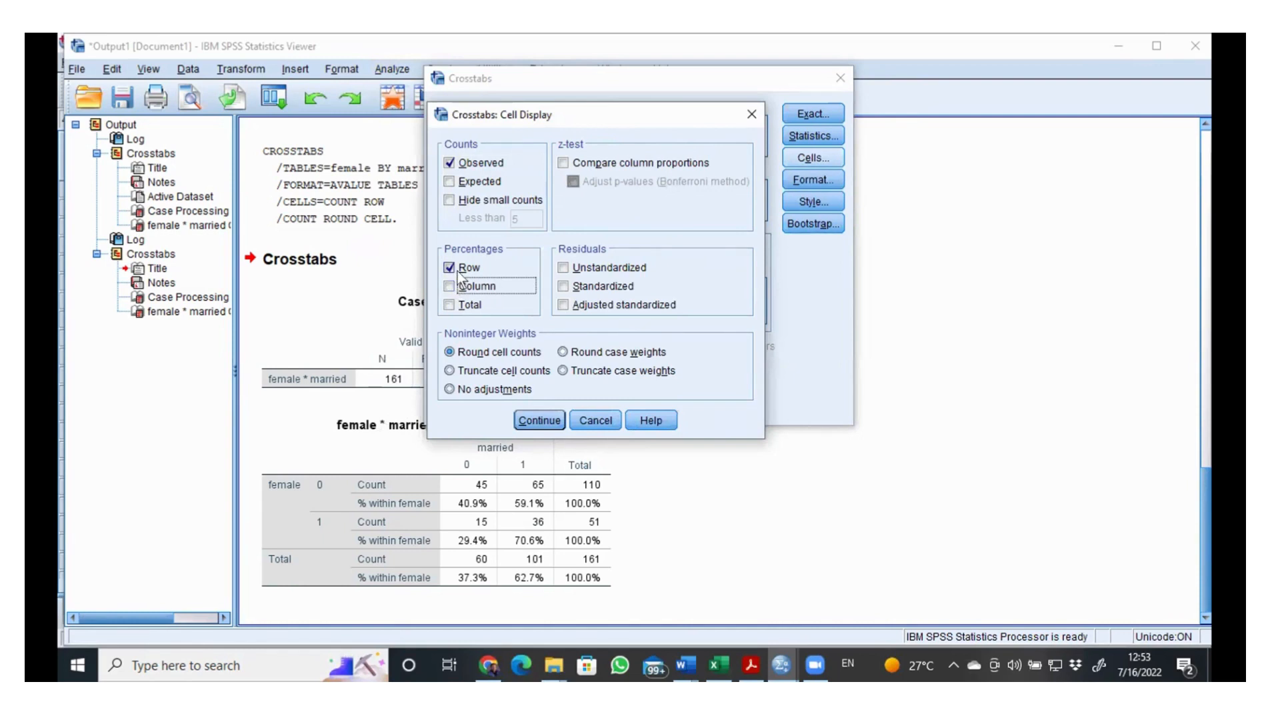
{"action": "left_click", "coordinate": [448, 284]}
{"action": "left_click", "coordinate": [532, 416]}
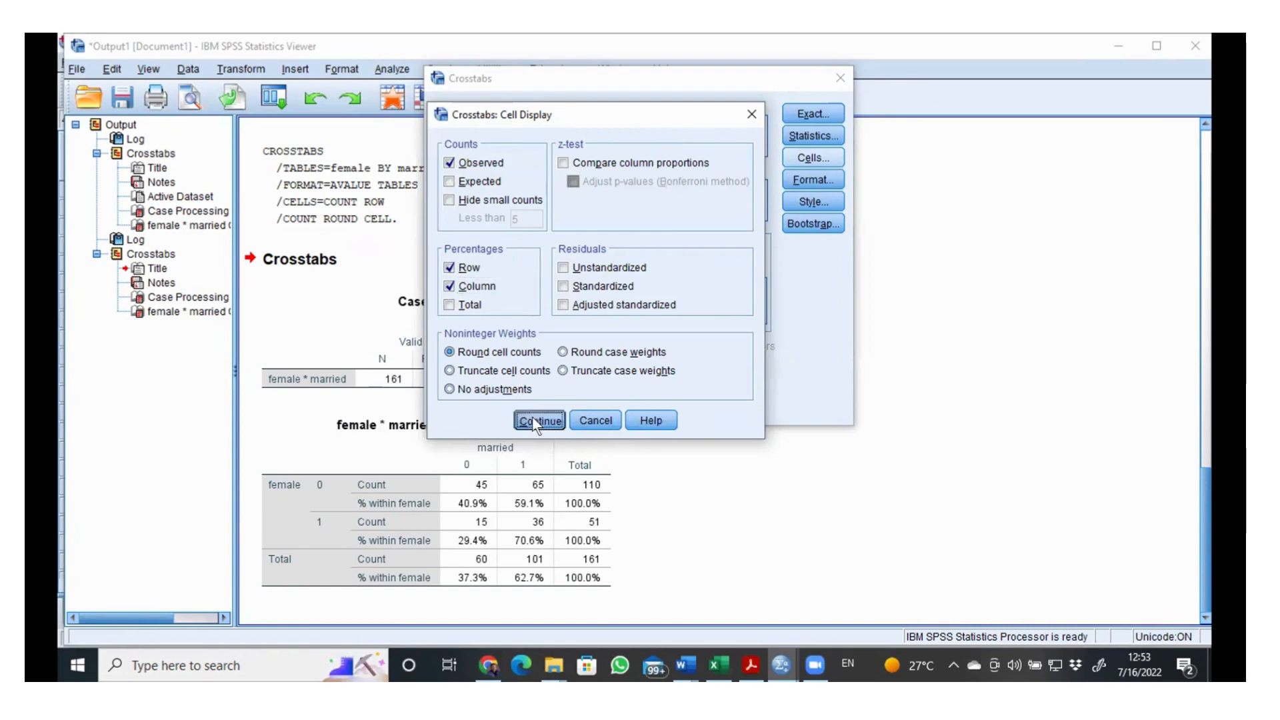
{"action": "left_click", "coordinate": [546, 405]}
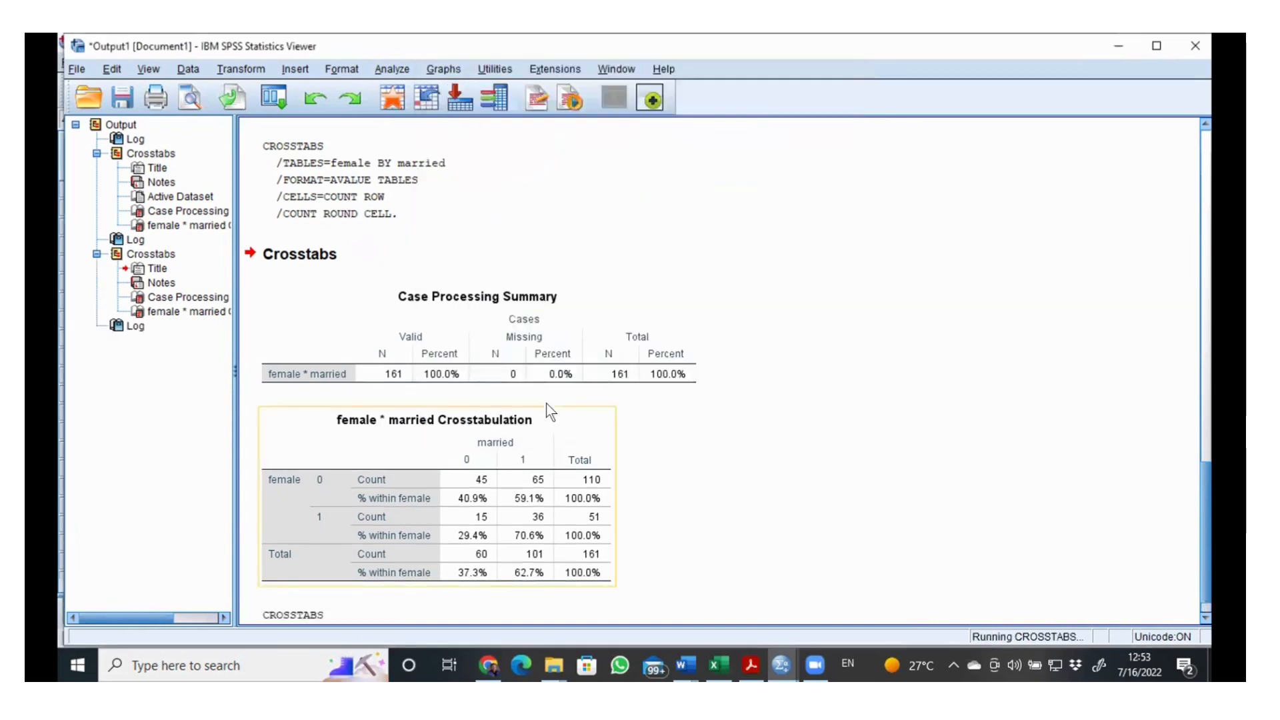
Step: Examine the female by married crosstab with row and column percentages, and compare it with the earlier row-percentage and count-only tables
{"action": "scroll", "coordinate": [566, 343], "scroll_direction": "down", "scroll_amount": 1}
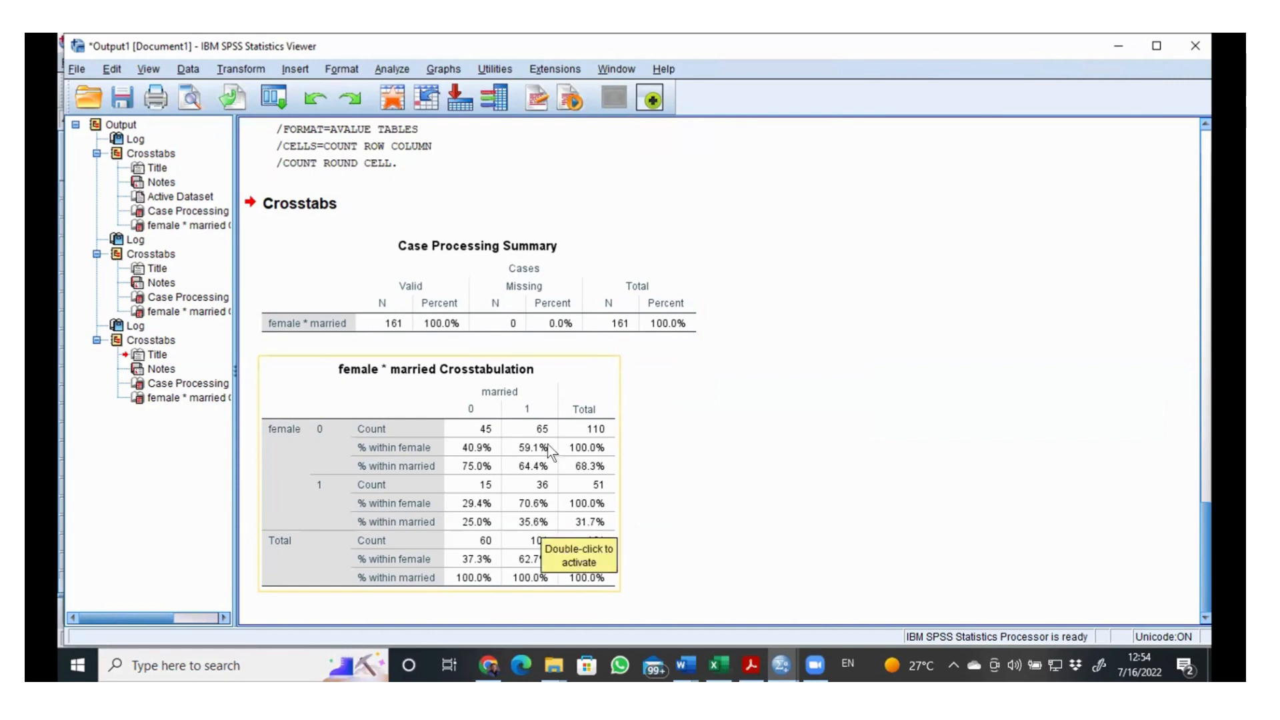
{"action": "scroll", "coordinate": [592, 372], "scroll_direction": "up", "scroll_amount": 5}
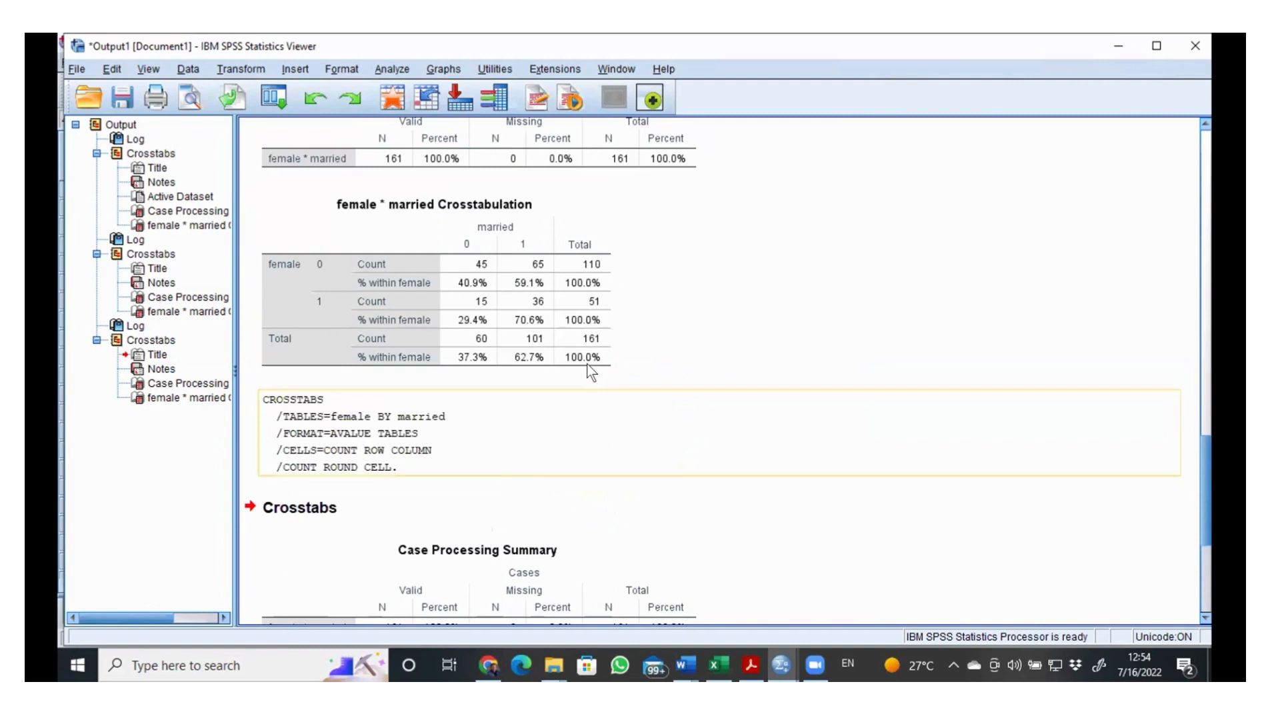
{"action": "left_click", "coordinate": [579, 360]}
{"action": "scroll", "coordinate": [572, 358], "scroll_direction": "up", "scroll_amount": 1}
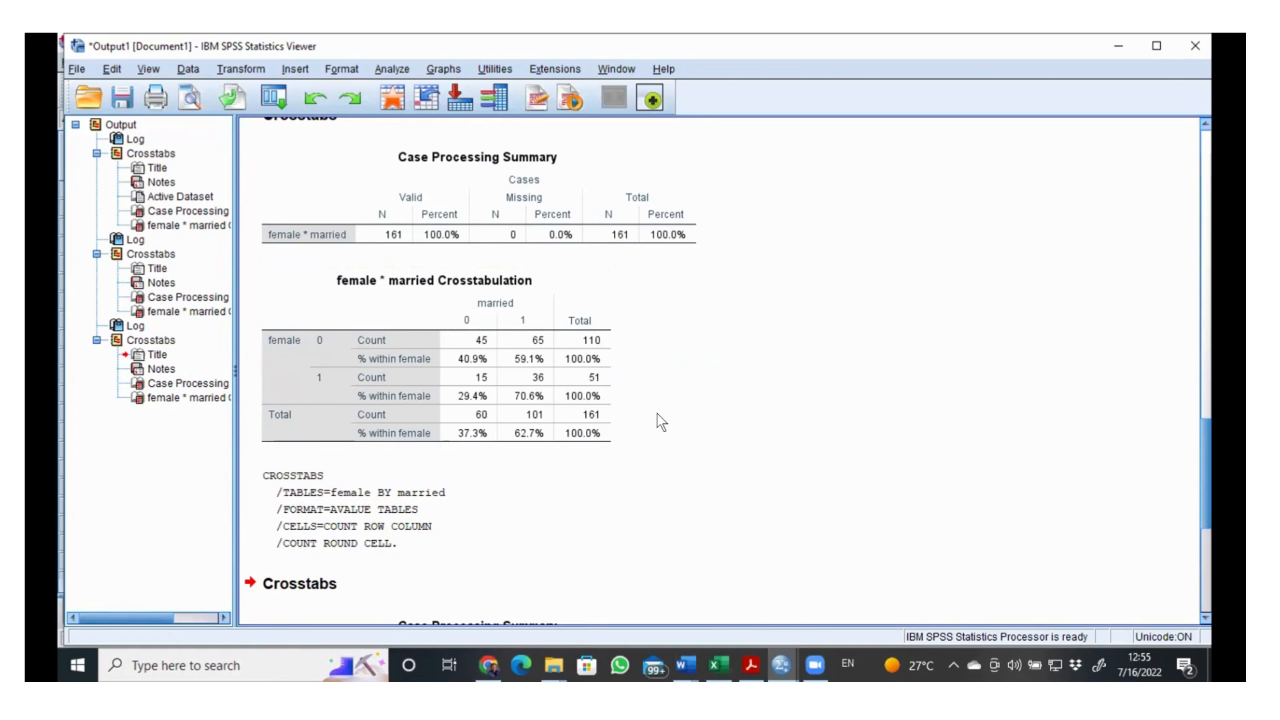
{"action": "scroll", "coordinate": [660, 421], "scroll_direction": "up", "scroll_amount": 5}
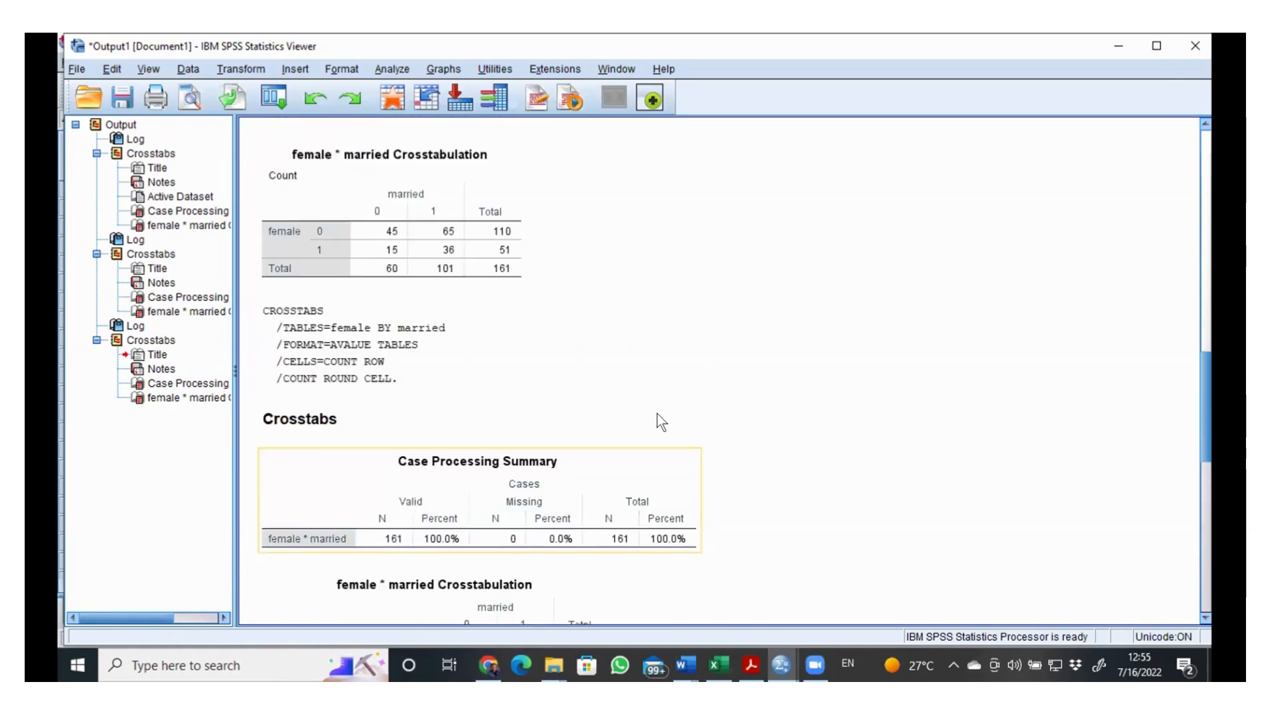
{"action": "scroll", "coordinate": [446, 313], "scroll_direction": "down", "scroll_amount": 5}
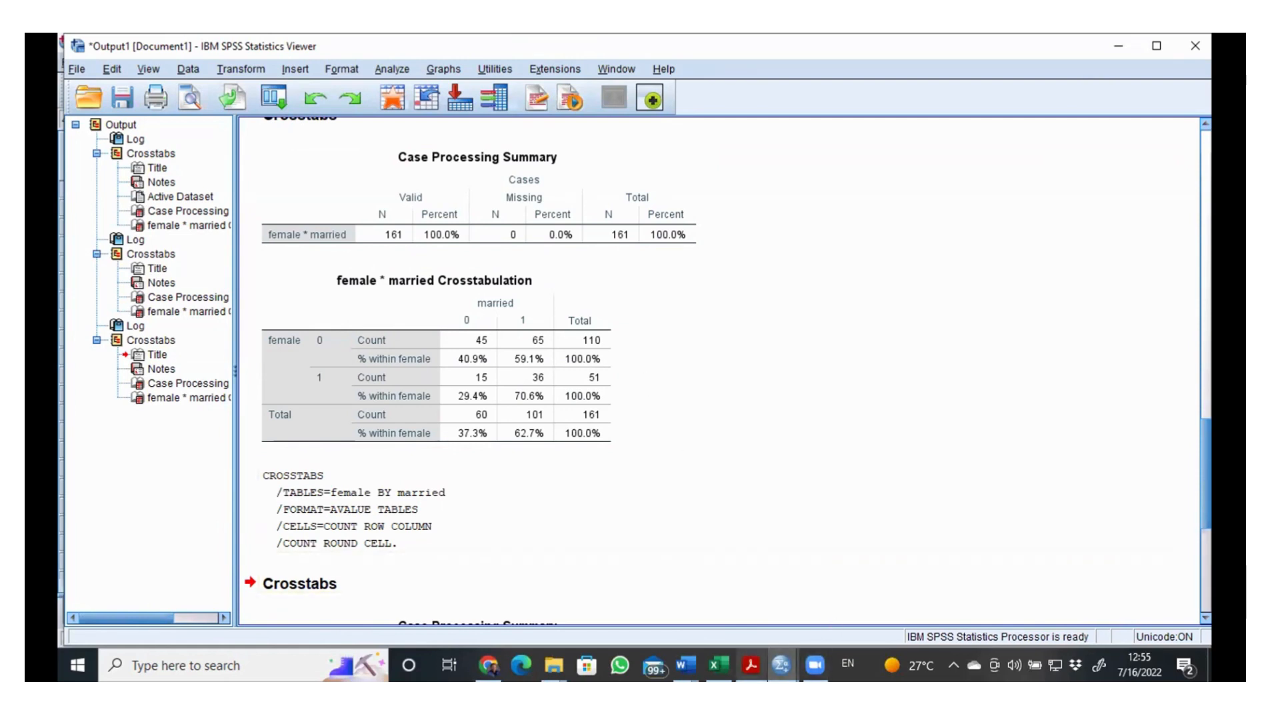
Step: Switch to SPSS Lab 4.pdf in Adobe Acrobat Reader and read the 2 by 2 table example and question on page 6
{"action": "left_click", "coordinate": [750, 665]}
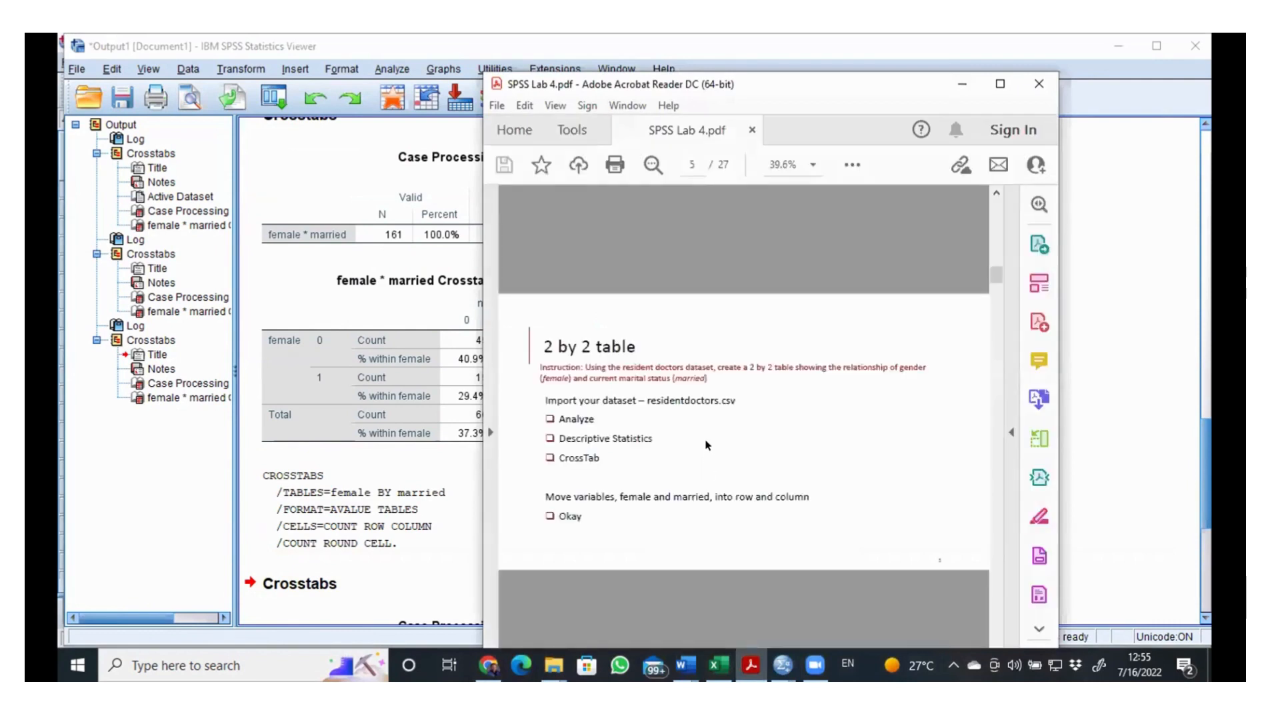
{"action": "scroll", "coordinate": [700, 410], "scroll_direction": "down", "scroll_amount": 1}
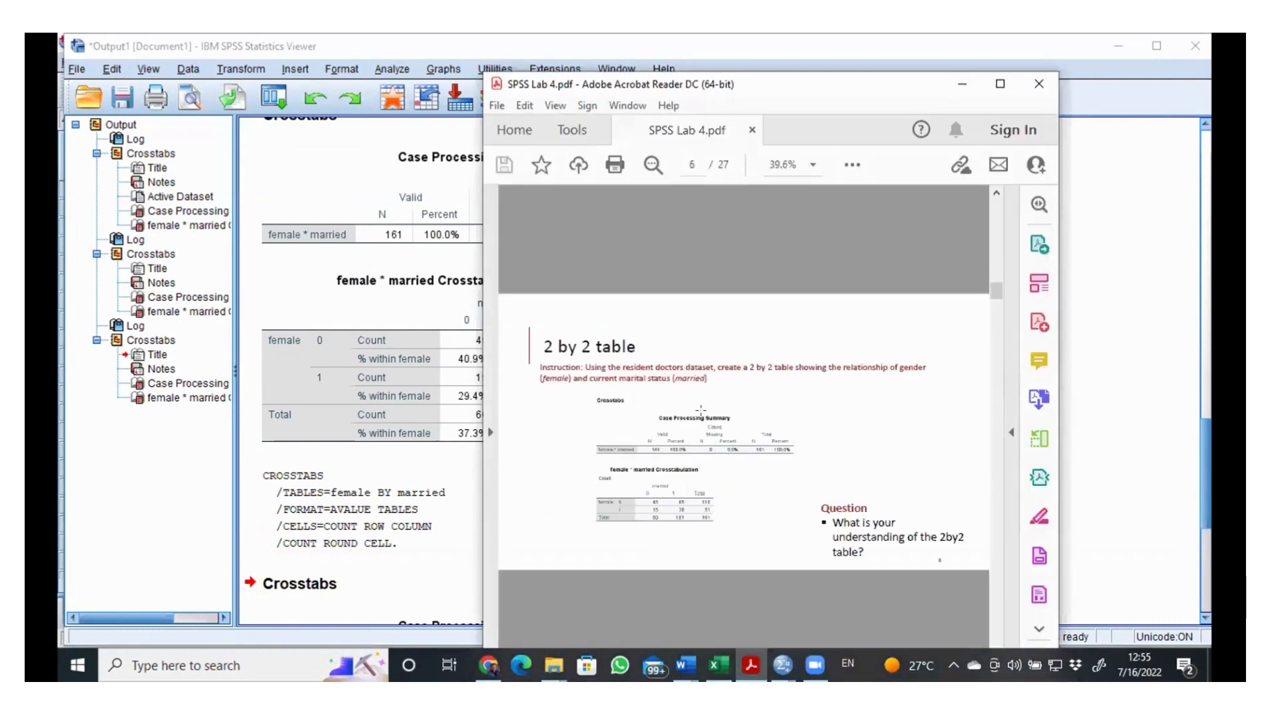
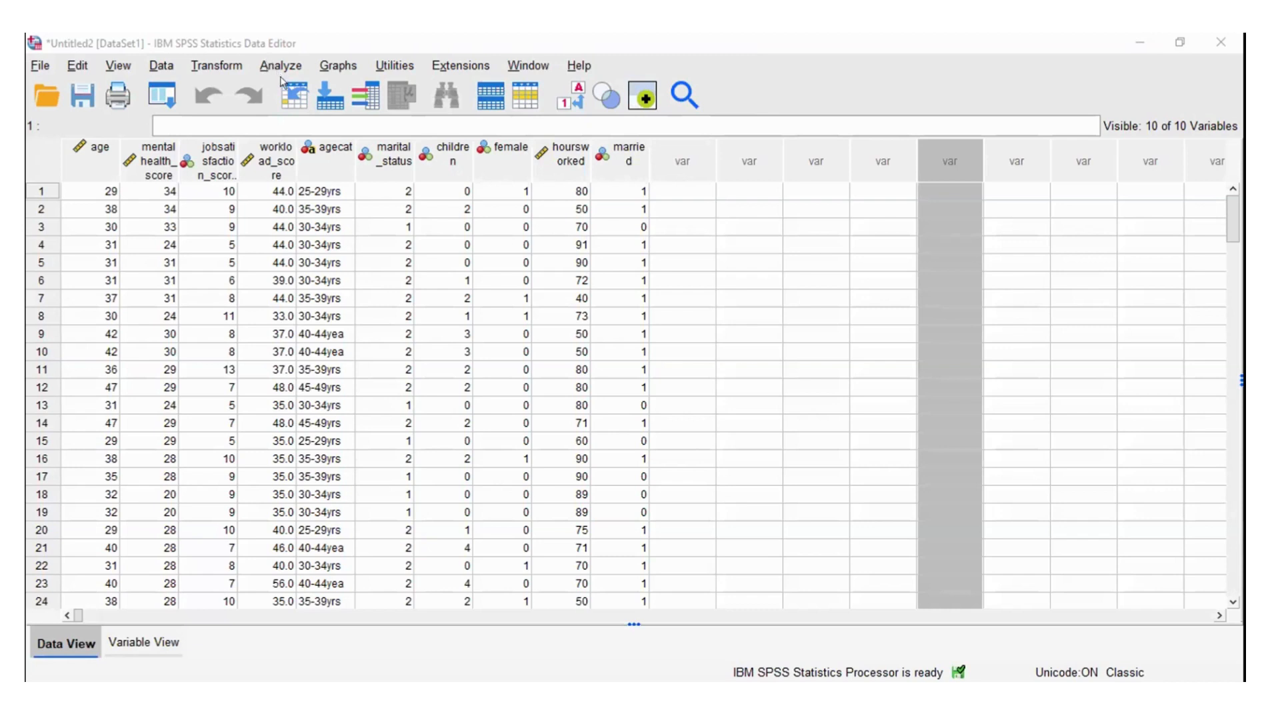
Step: Start a Crosstabs analysis and clear the married column variable and the female row variable
{"action": "left_click", "coordinate": [269, 65]}
{"action": "mouse_move", "coordinate": [298, 164]}
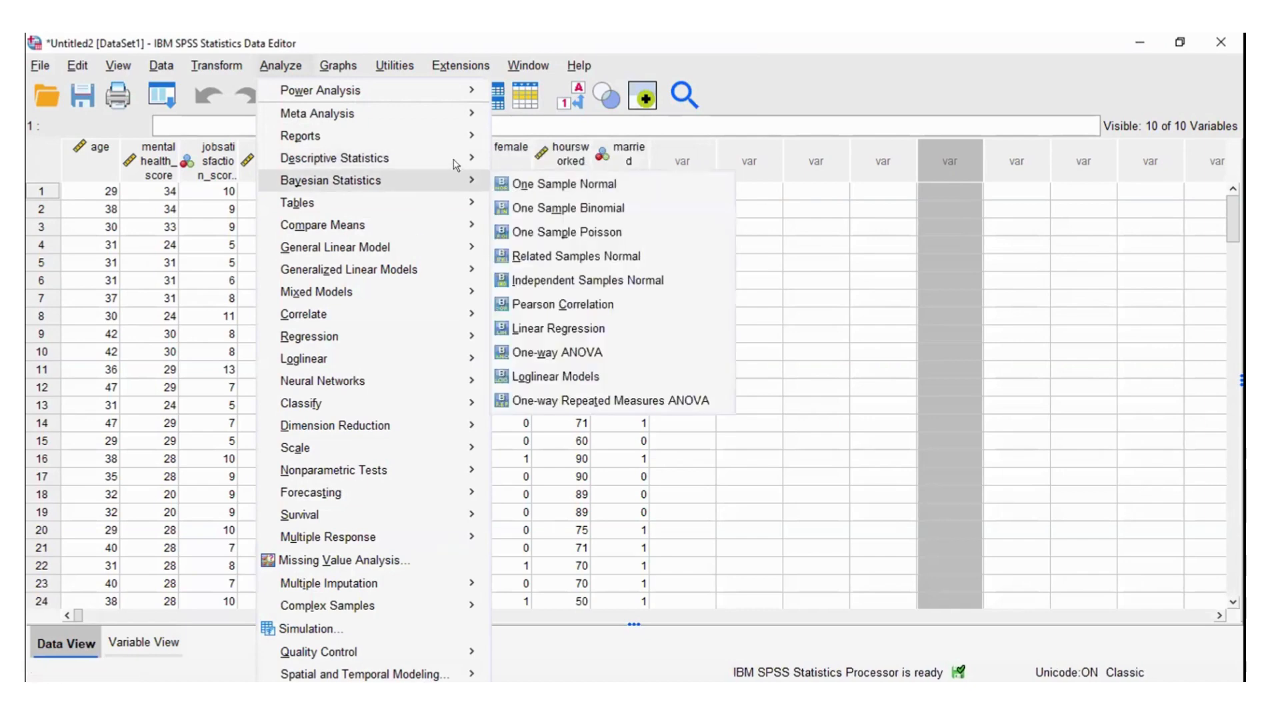
{"action": "mouse_move", "coordinate": [460, 160]}
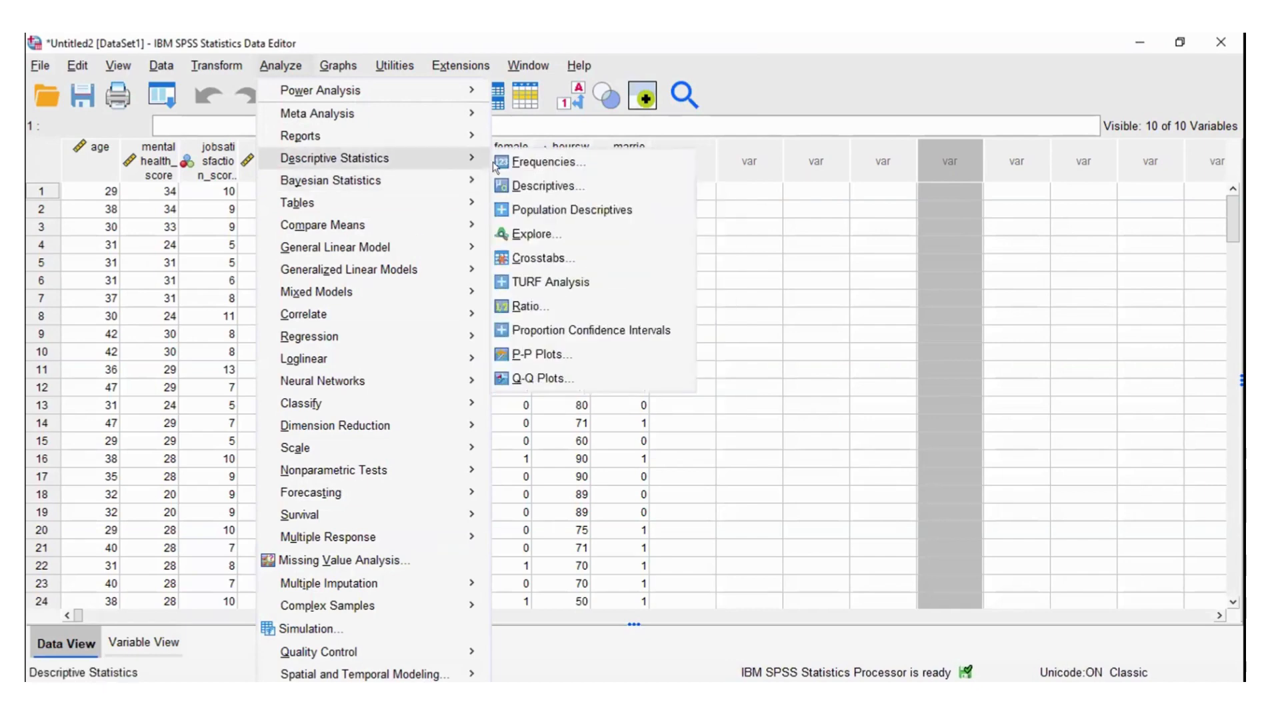
{"action": "left_click", "coordinate": [534, 257]}
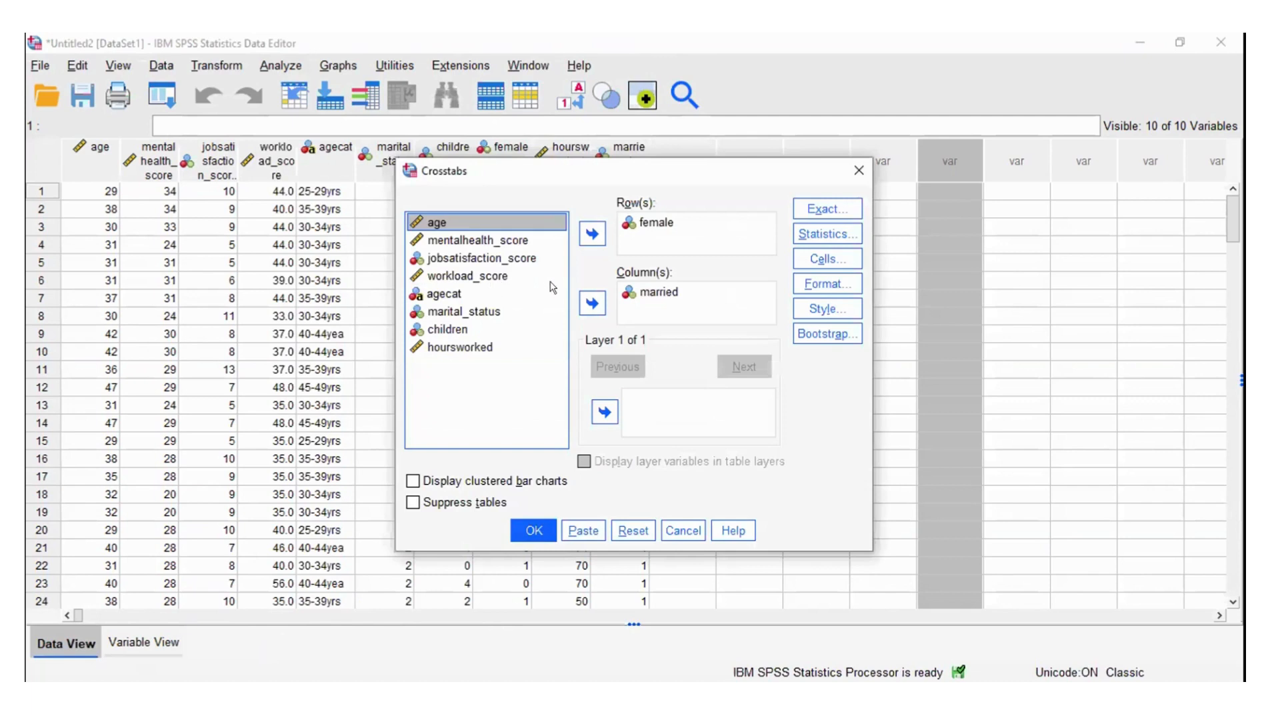
{"action": "left_click", "coordinate": [623, 293]}
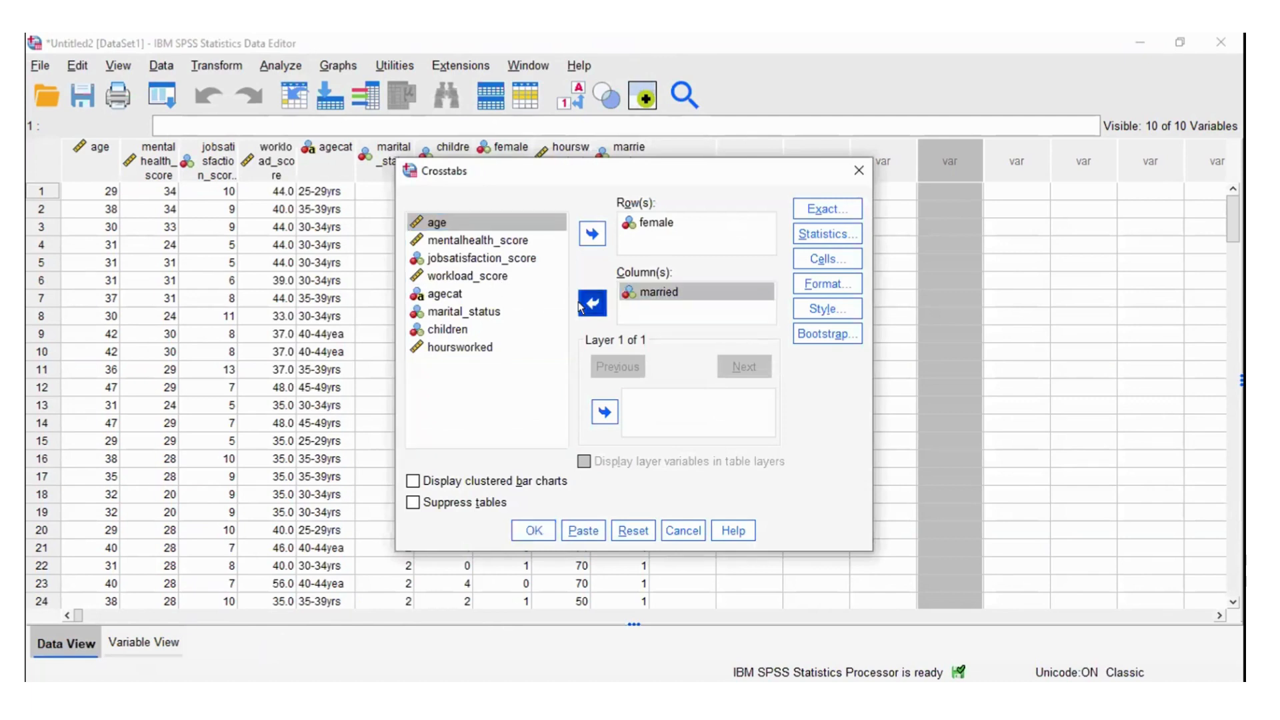
{"action": "left_click", "coordinate": [590, 304]}
{"action": "left_click", "coordinate": [646, 223]}
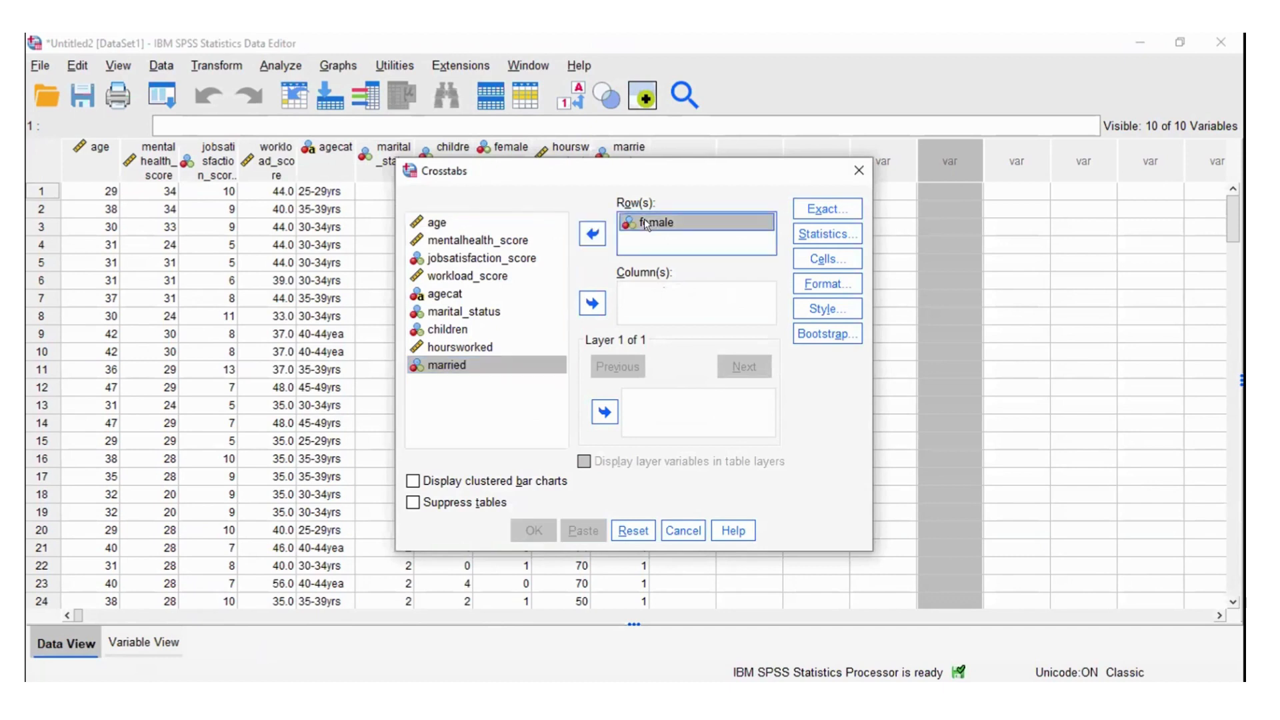
{"action": "left_click", "coordinate": [592, 234]}
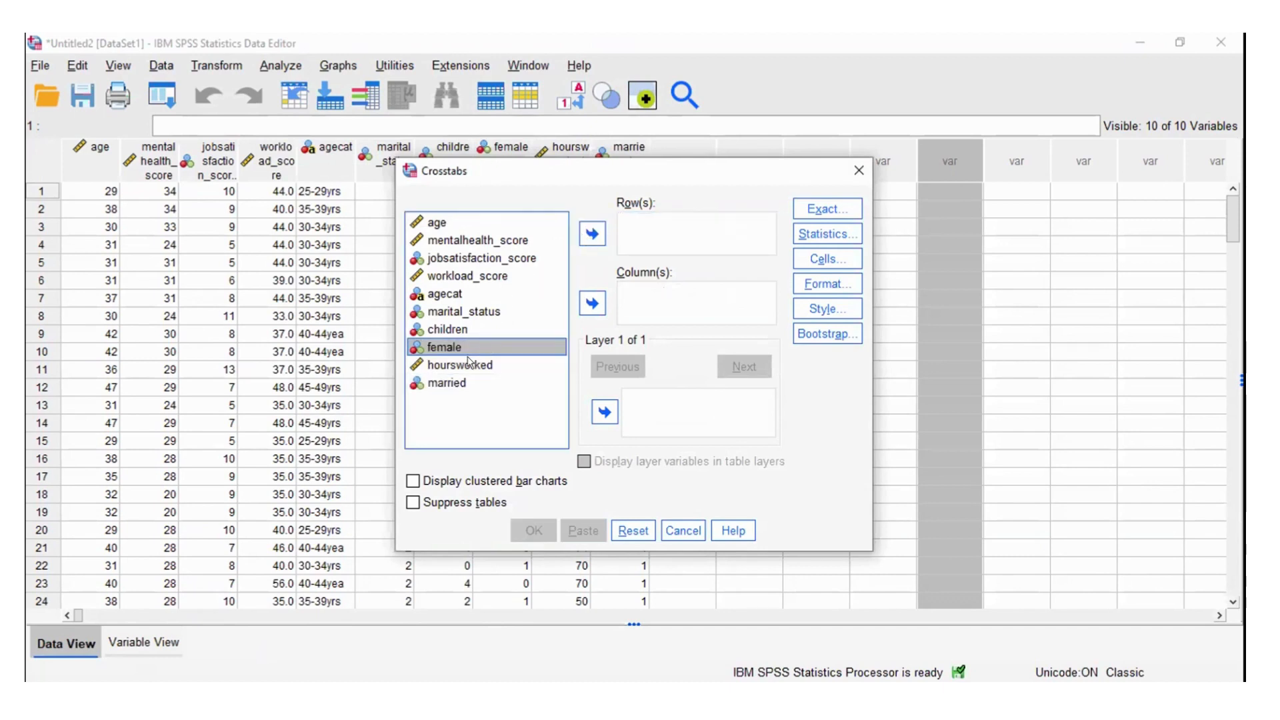
Step: Assign married as the column variable and female as the row variable of the crosstab
{"action": "left_click", "coordinate": [425, 380]}
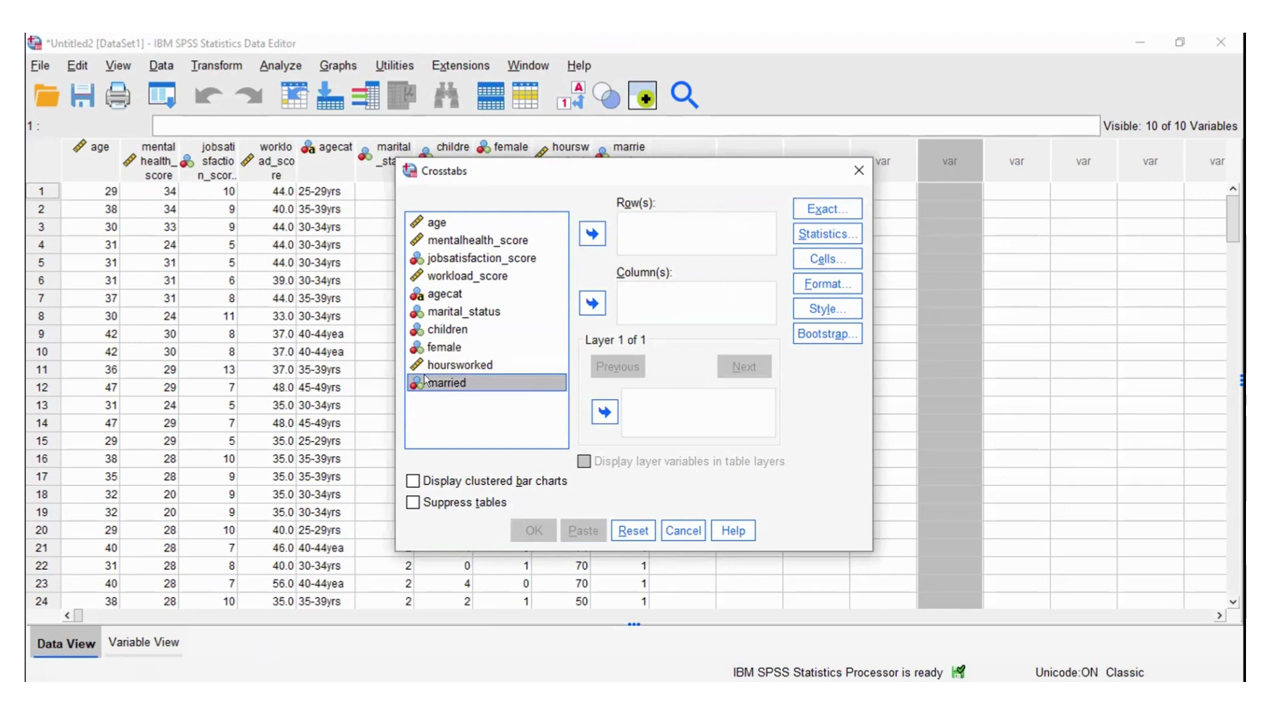
{"action": "left_click", "coordinate": [592, 303]}
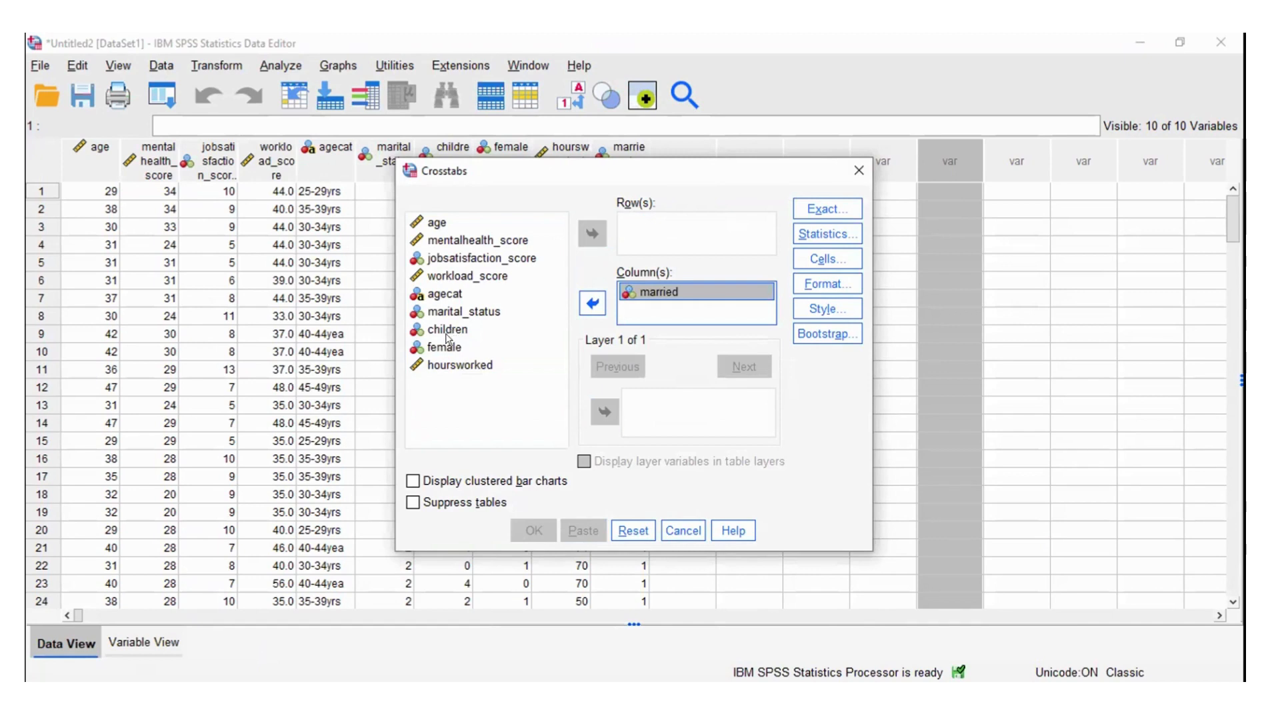
{"action": "left_click", "coordinate": [445, 347]}
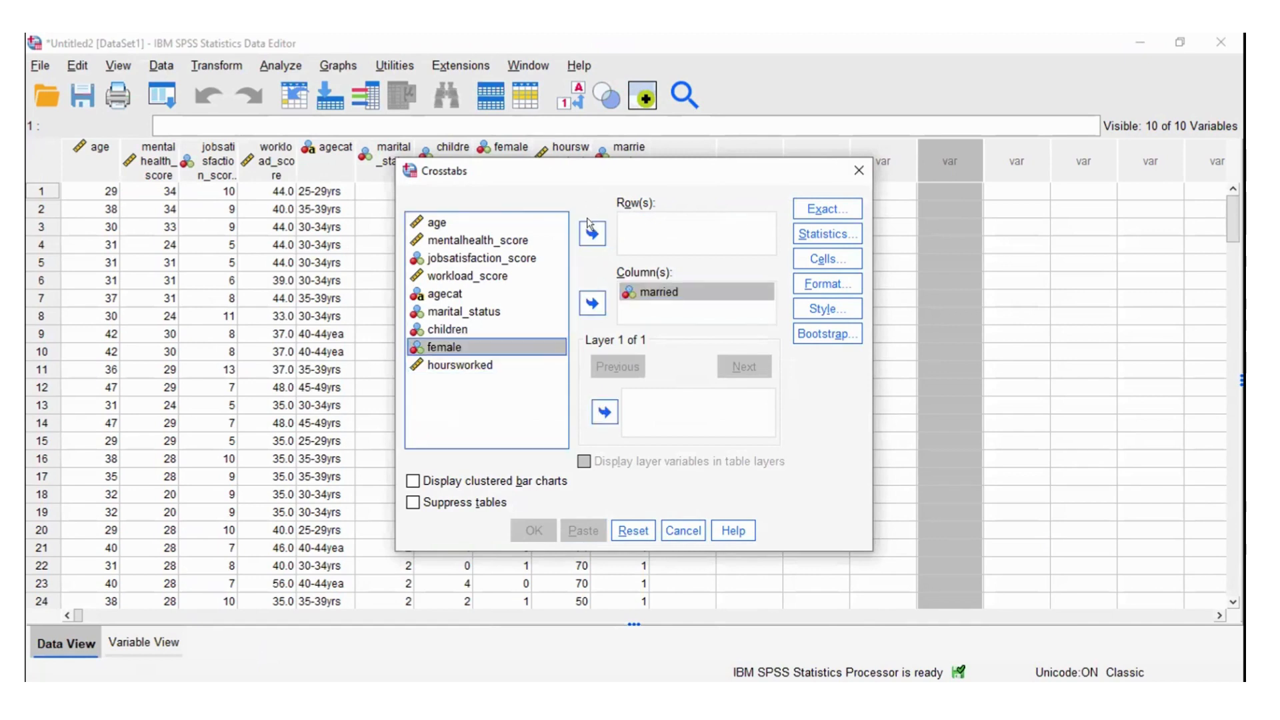
{"action": "left_click", "coordinate": [824, 233]}
{"action": "left_click", "coordinate": [824, 233]}
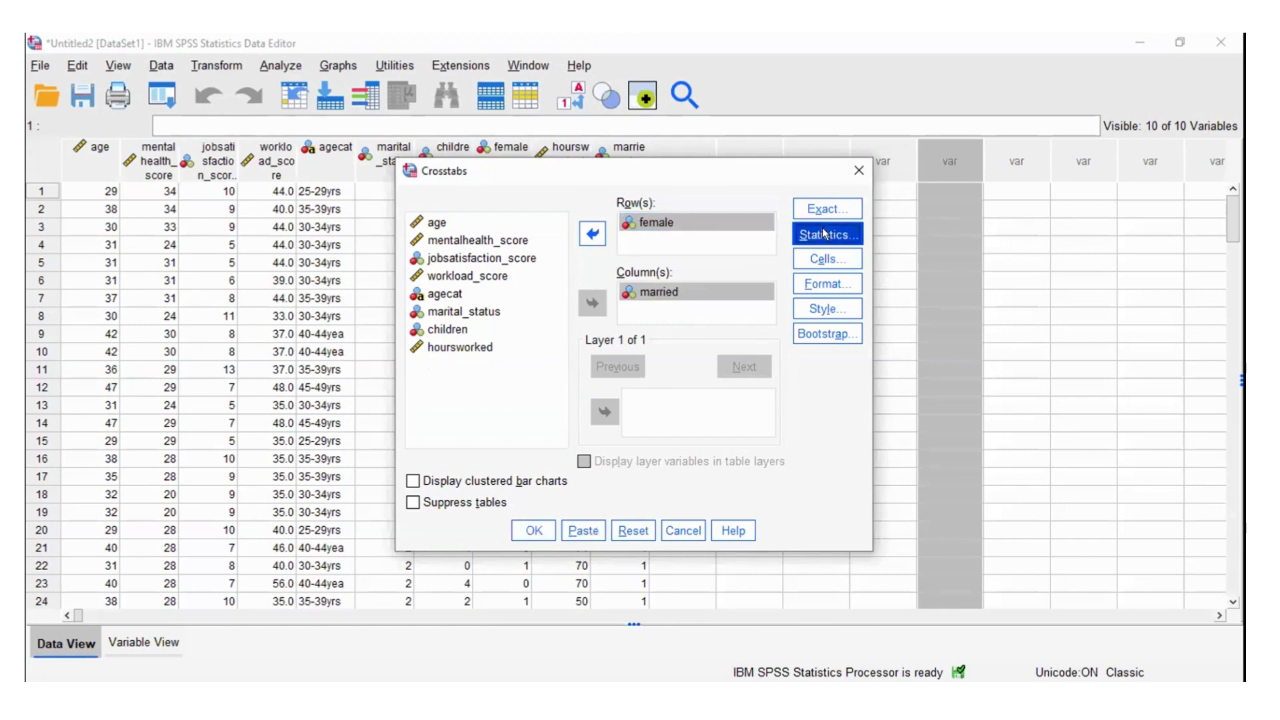
{"action": "left_click", "coordinate": [760, 198]}
Step: Add row percentages to the observed counts and run the female by married crosstab
{"action": "left_click", "coordinate": [823, 260]}
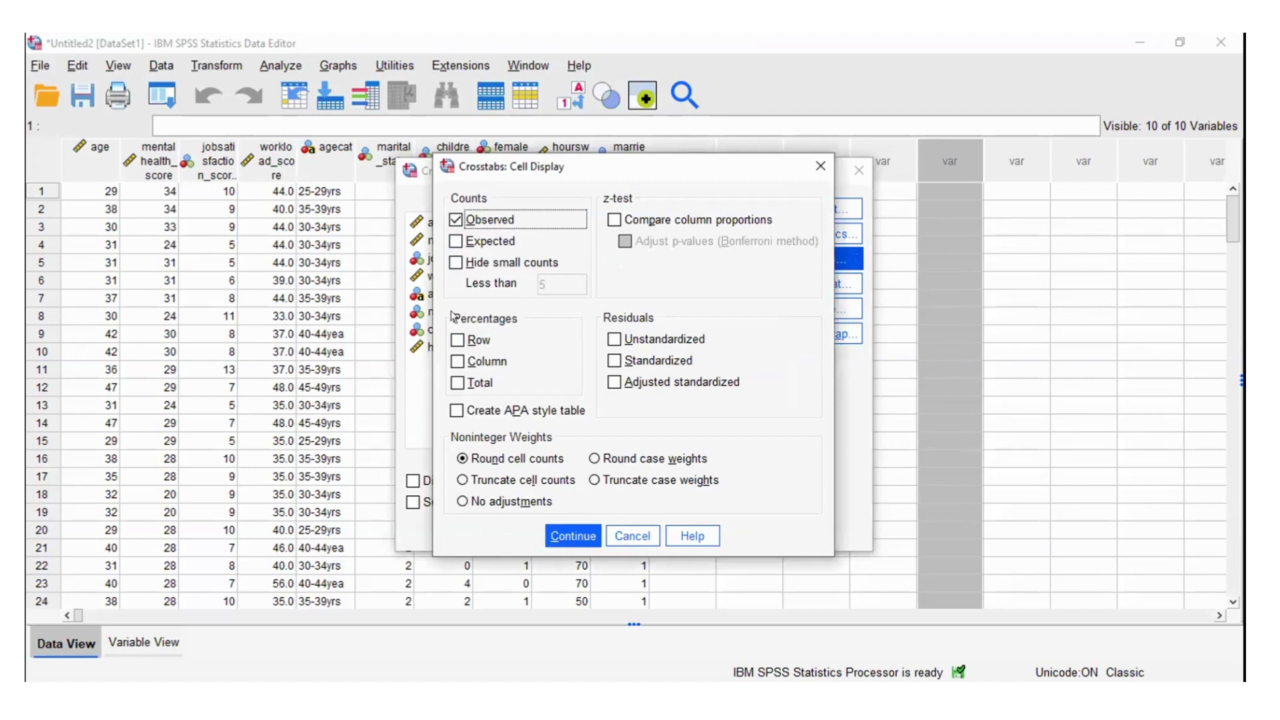
{"action": "left_click", "coordinate": [456, 339]}
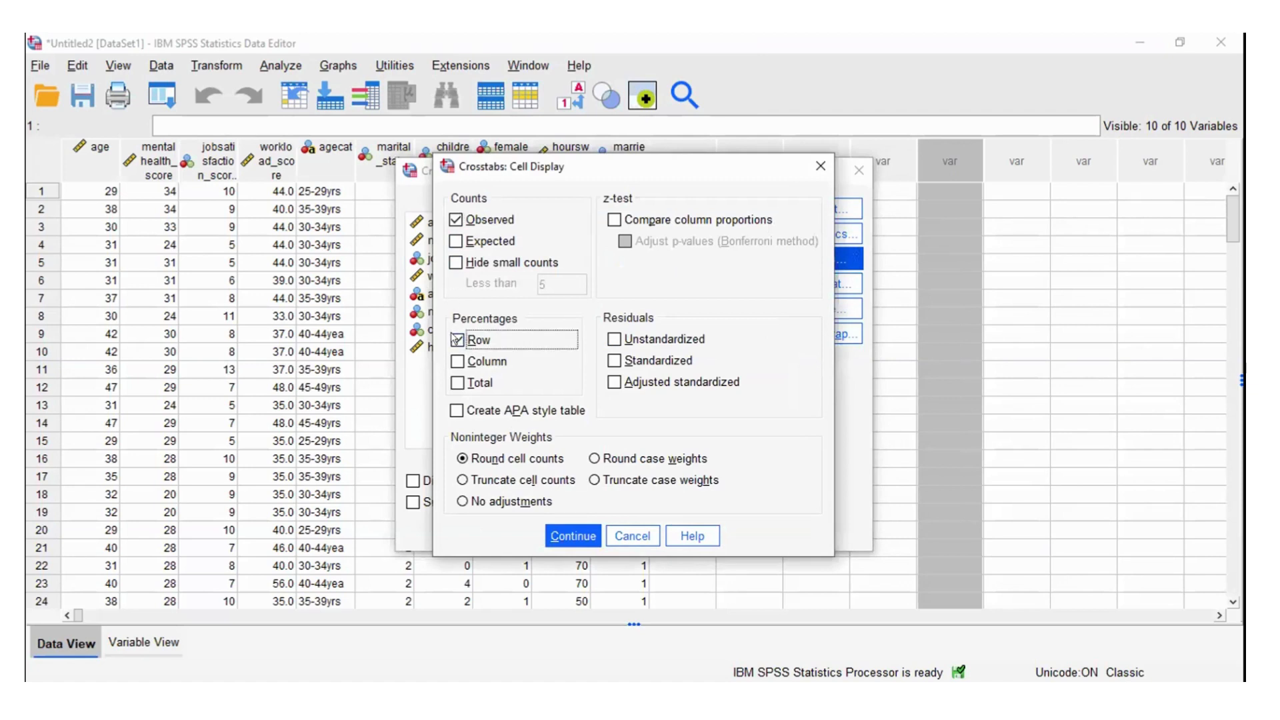
{"action": "left_click", "coordinate": [568, 532]}
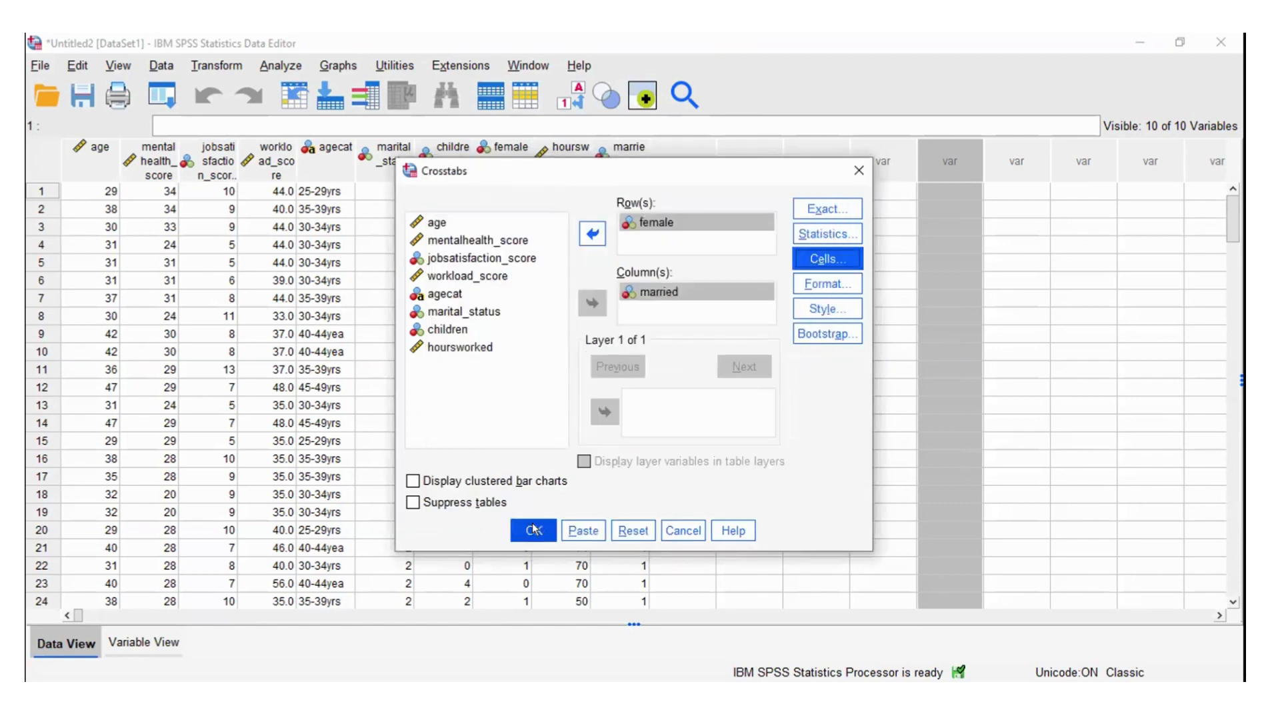
{"action": "left_click", "coordinate": [533, 530]}
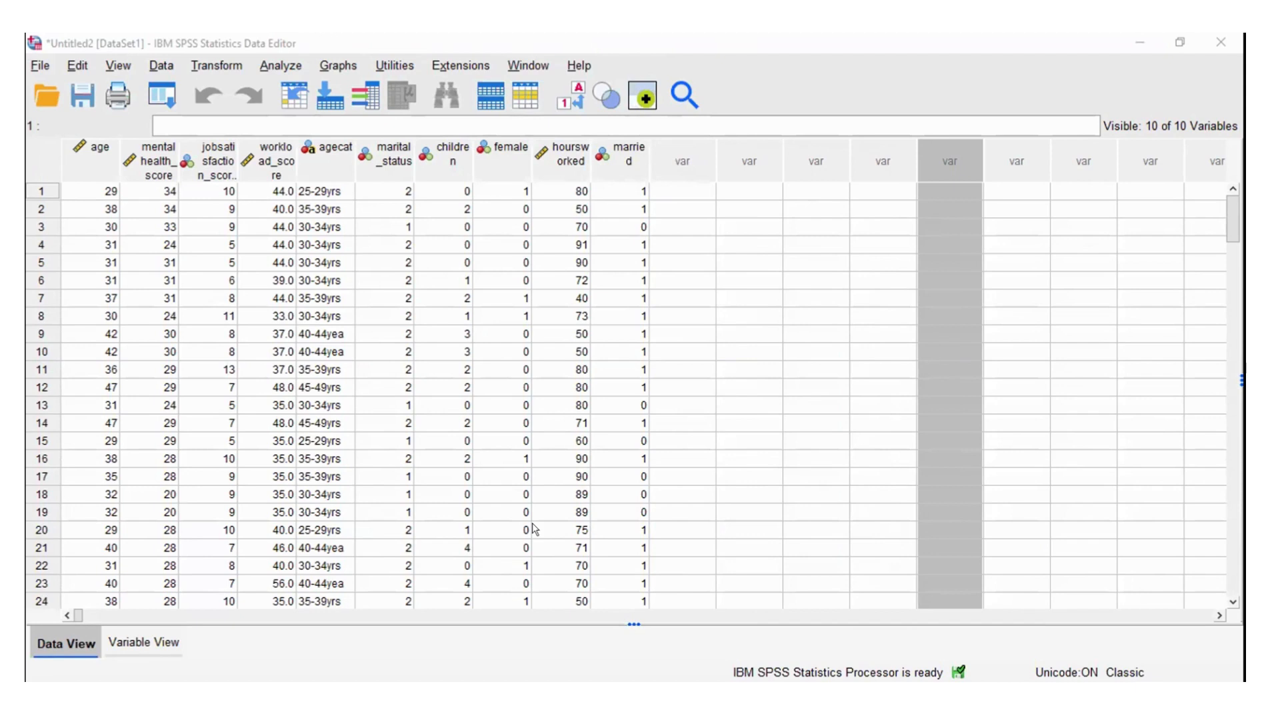
{"action": "key", "text": "alt+a"}
{"action": "key", "text": "Down"}
{"action": "key", "text": "Down"}
{"action": "key", "text": "Right"}
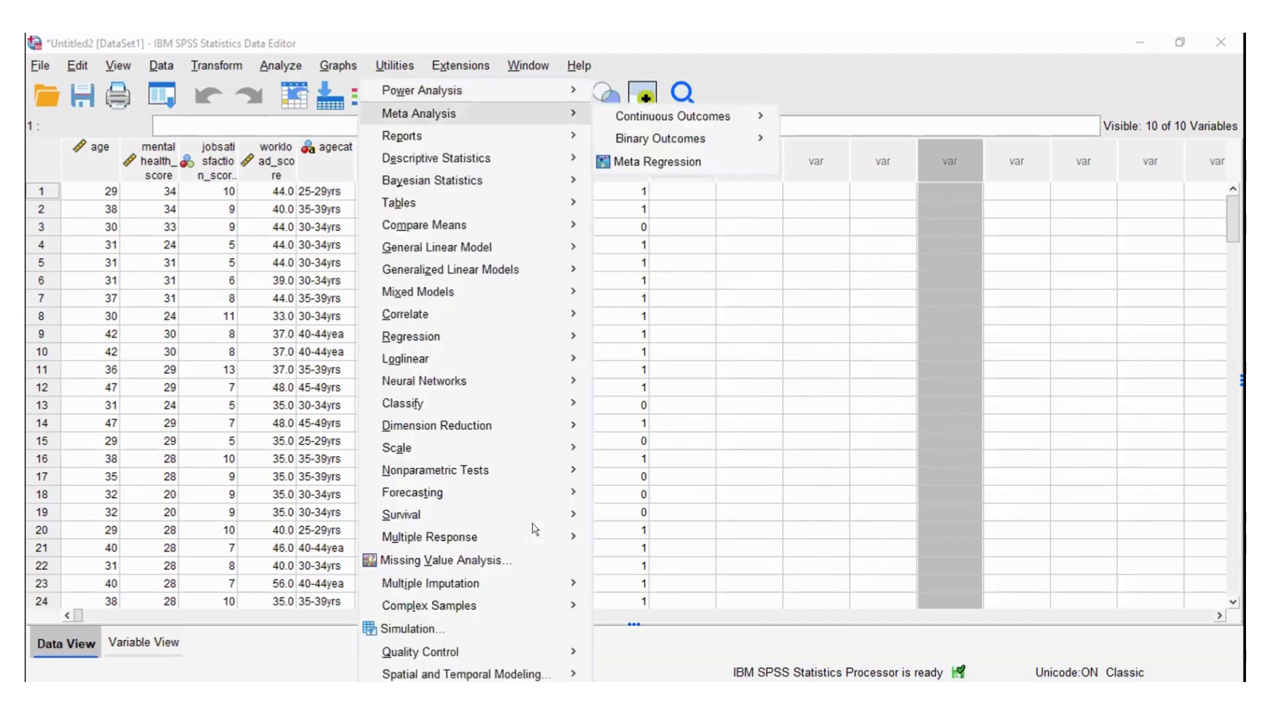
{"action": "key", "text": "Escape"}
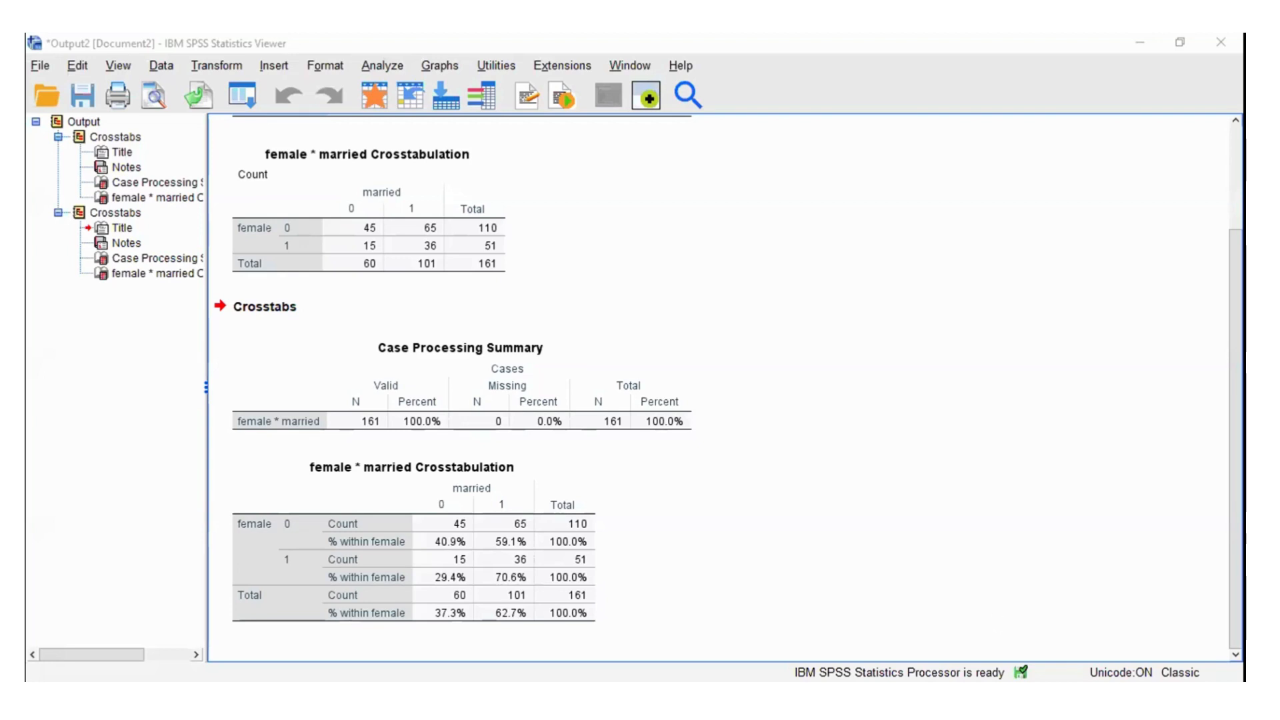
Step: Rerun the female by married crosstab with the Chi-square statistic included
{"action": "left_click", "coordinate": [1236, 427]}
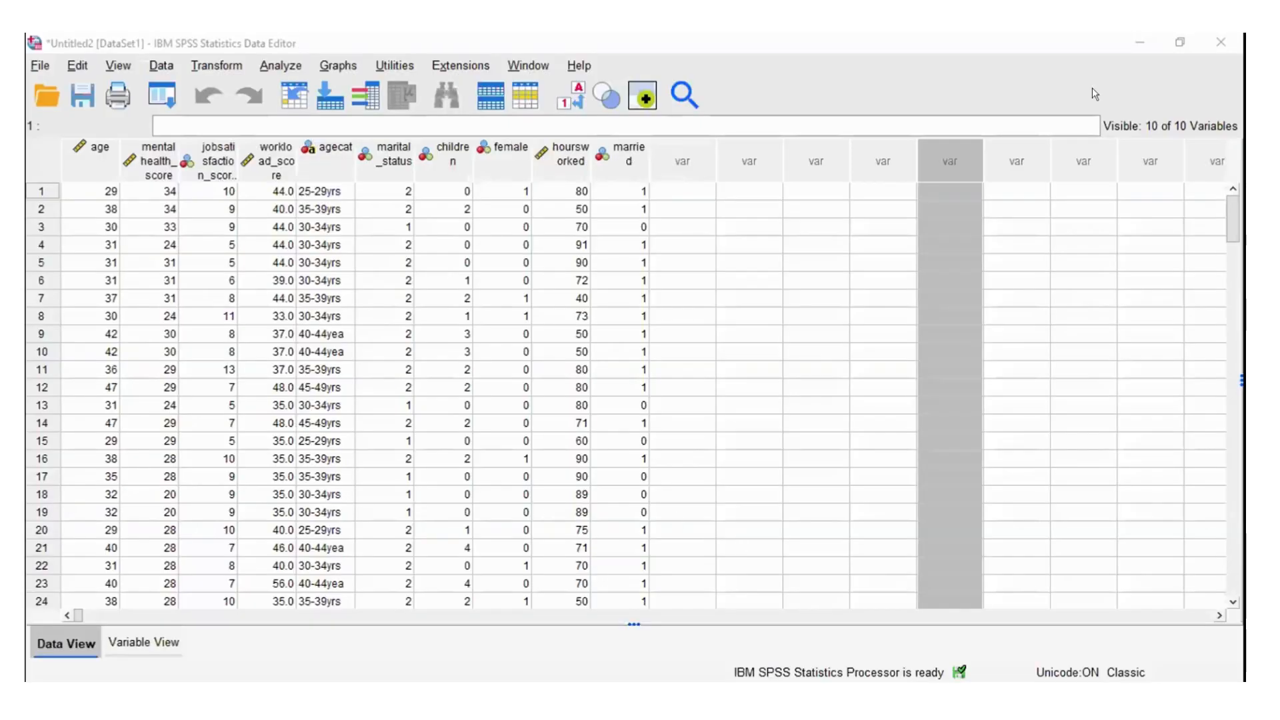
{"action": "left_click", "coordinate": [268, 65]}
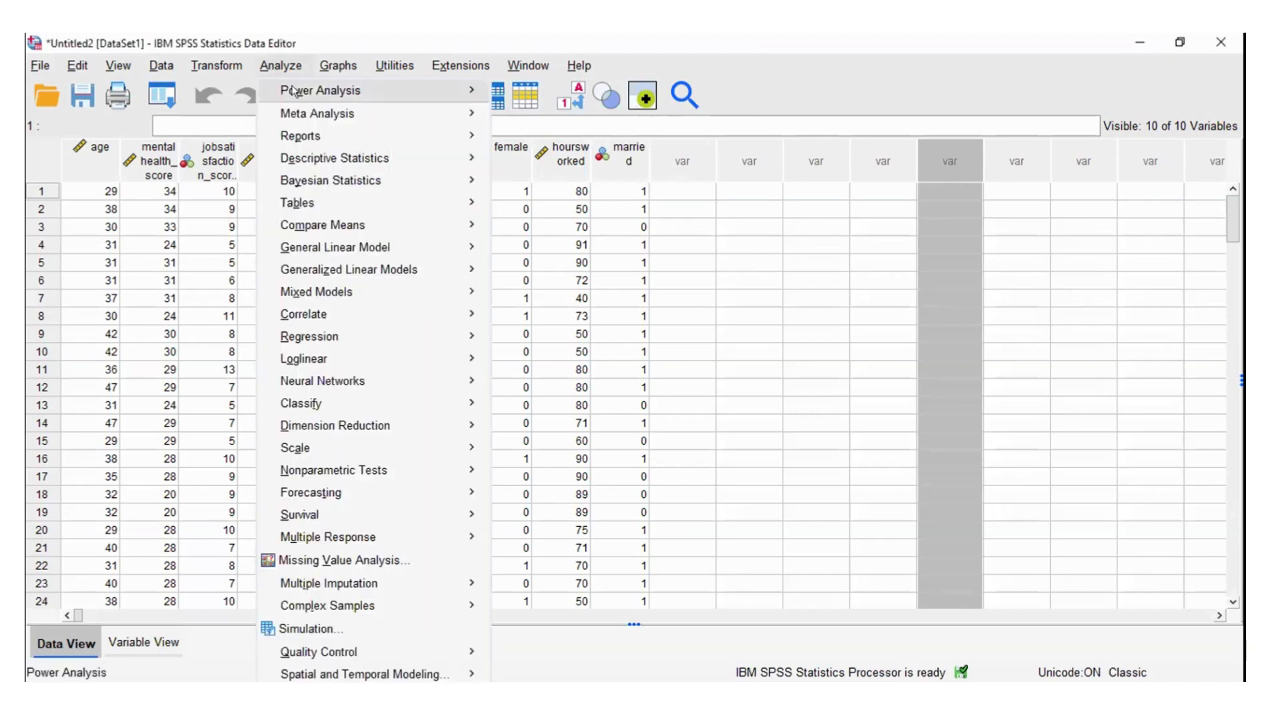
{"action": "mouse_move", "coordinate": [322, 90]}
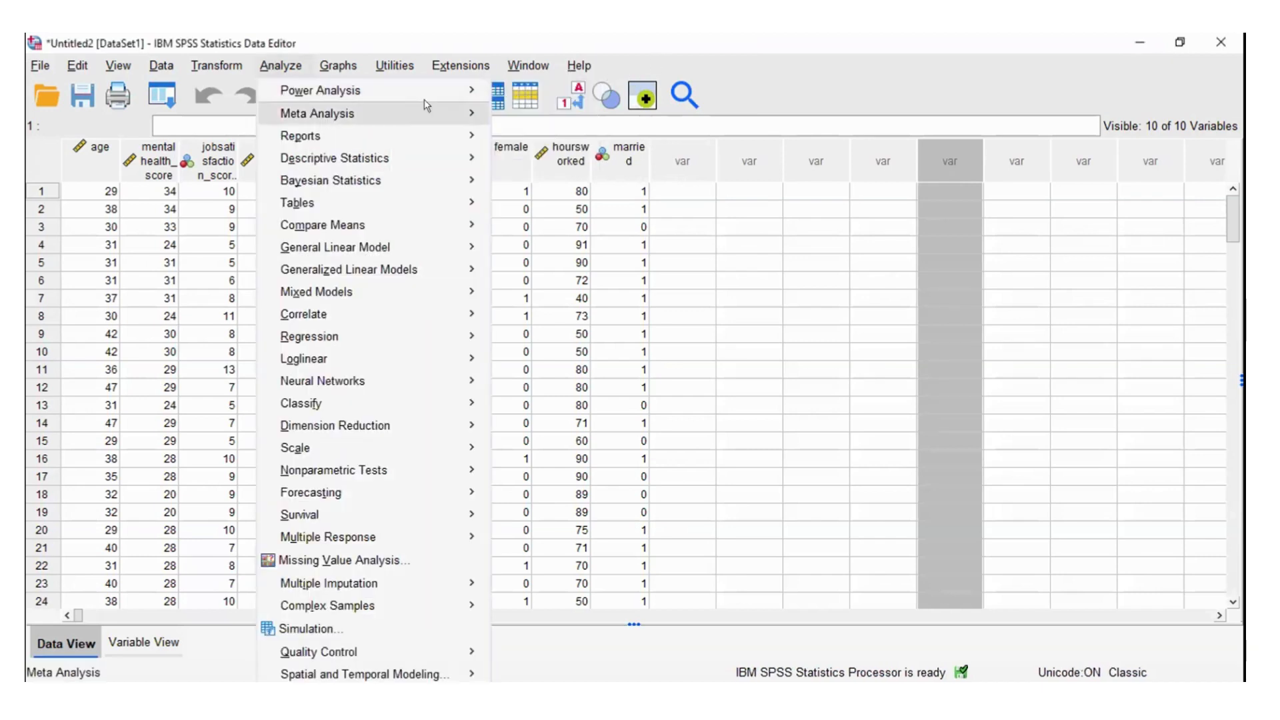
{"action": "mouse_move", "coordinate": [347, 159]}
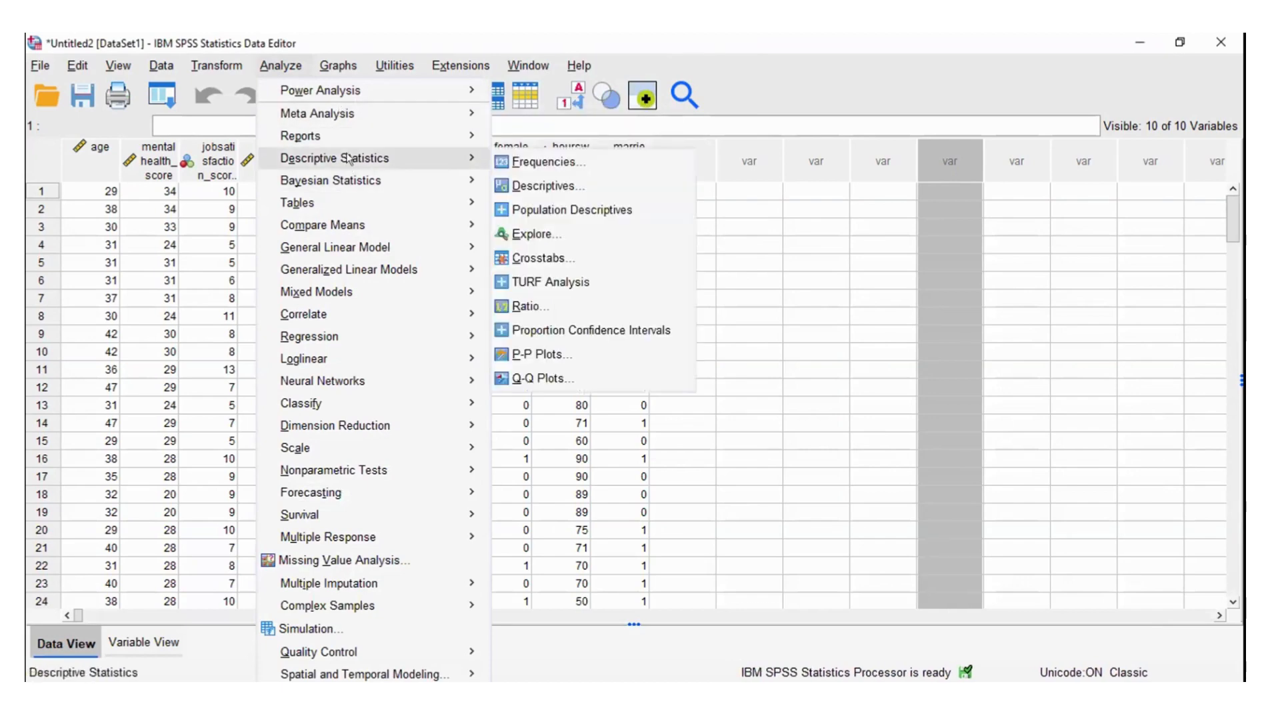
{"action": "left_click", "coordinate": [550, 262]}
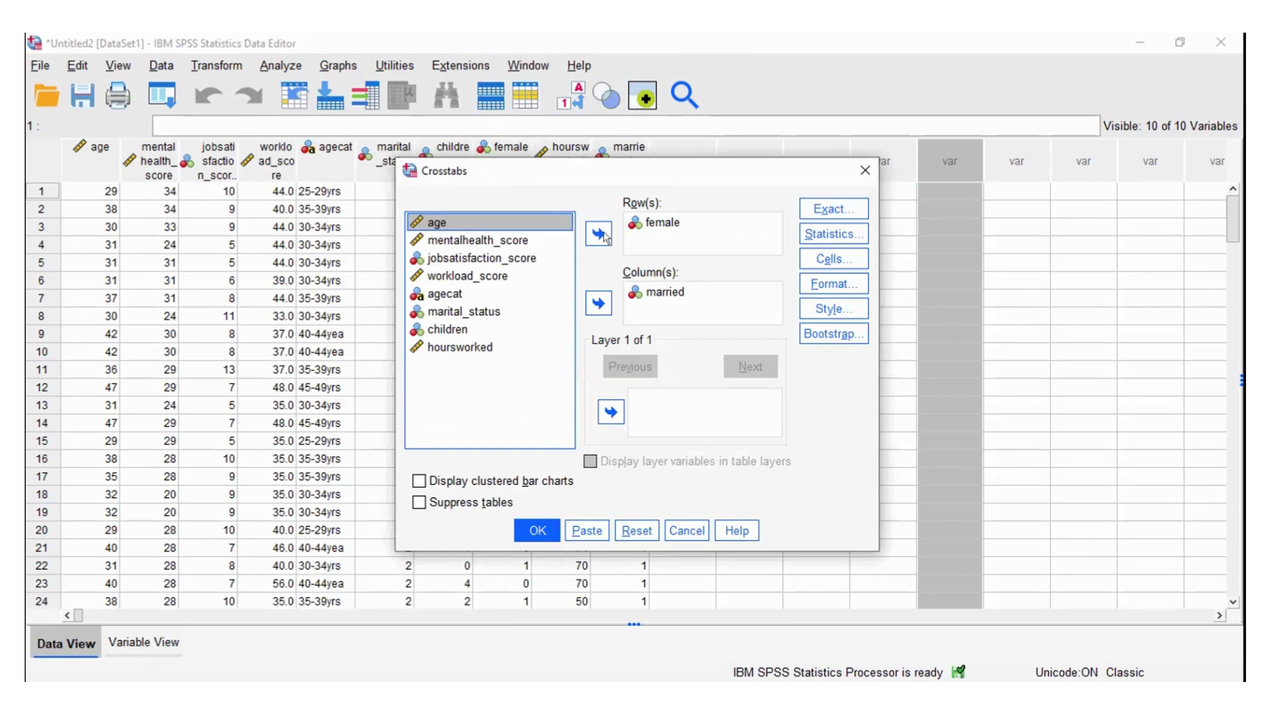
{"action": "left_click", "coordinate": [826, 233]}
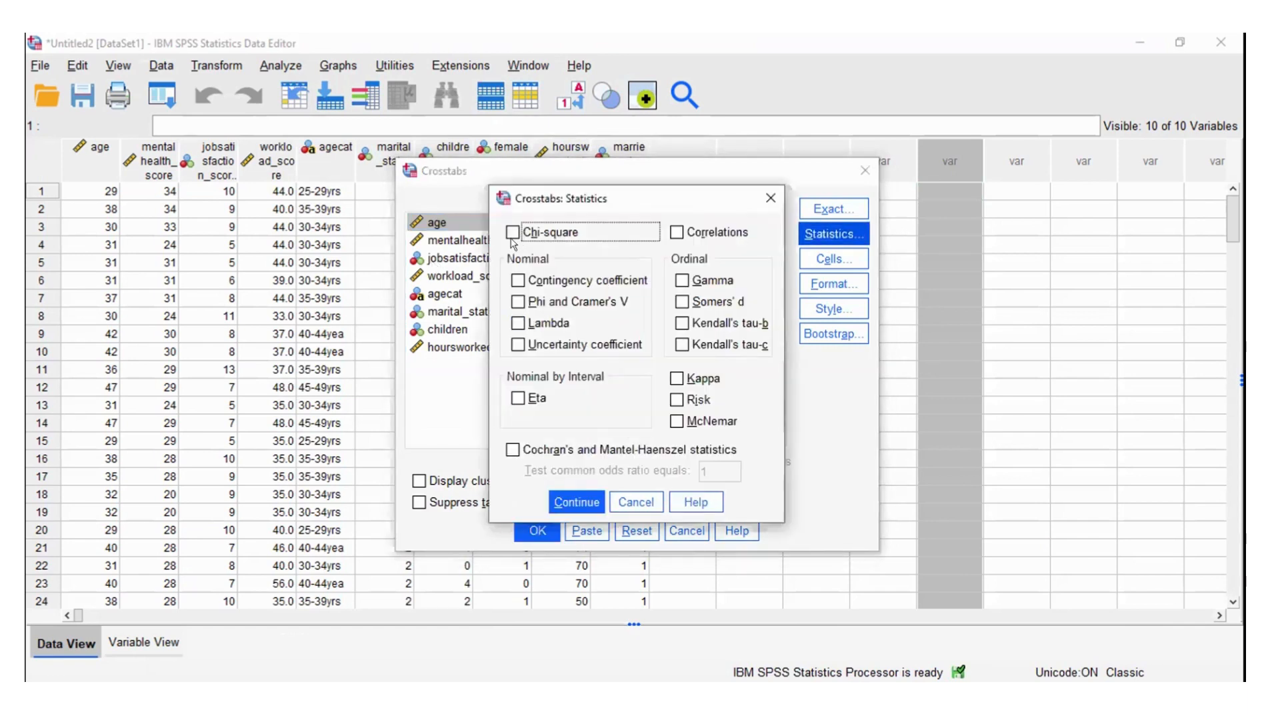
{"action": "left_click", "coordinate": [511, 232]}
{"action": "left_click", "coordinate": [562, 501]}
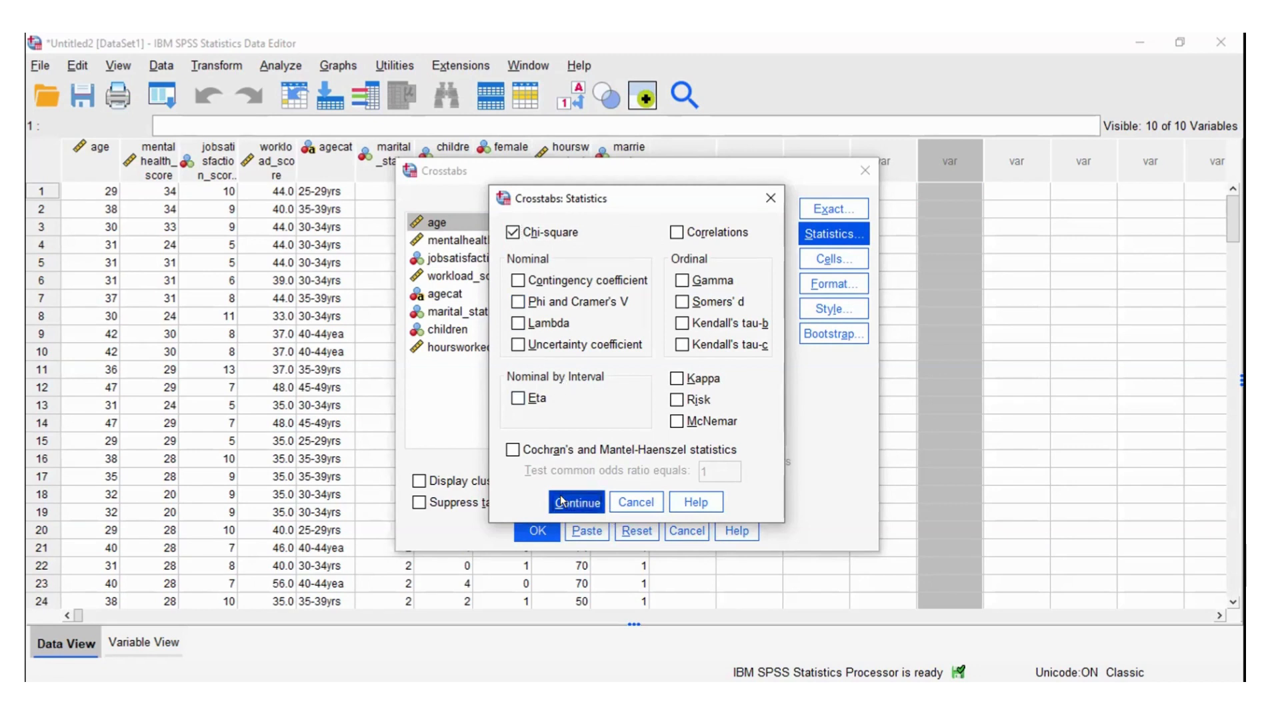
{"action": "left_click", "coordinate": [536, 530]}
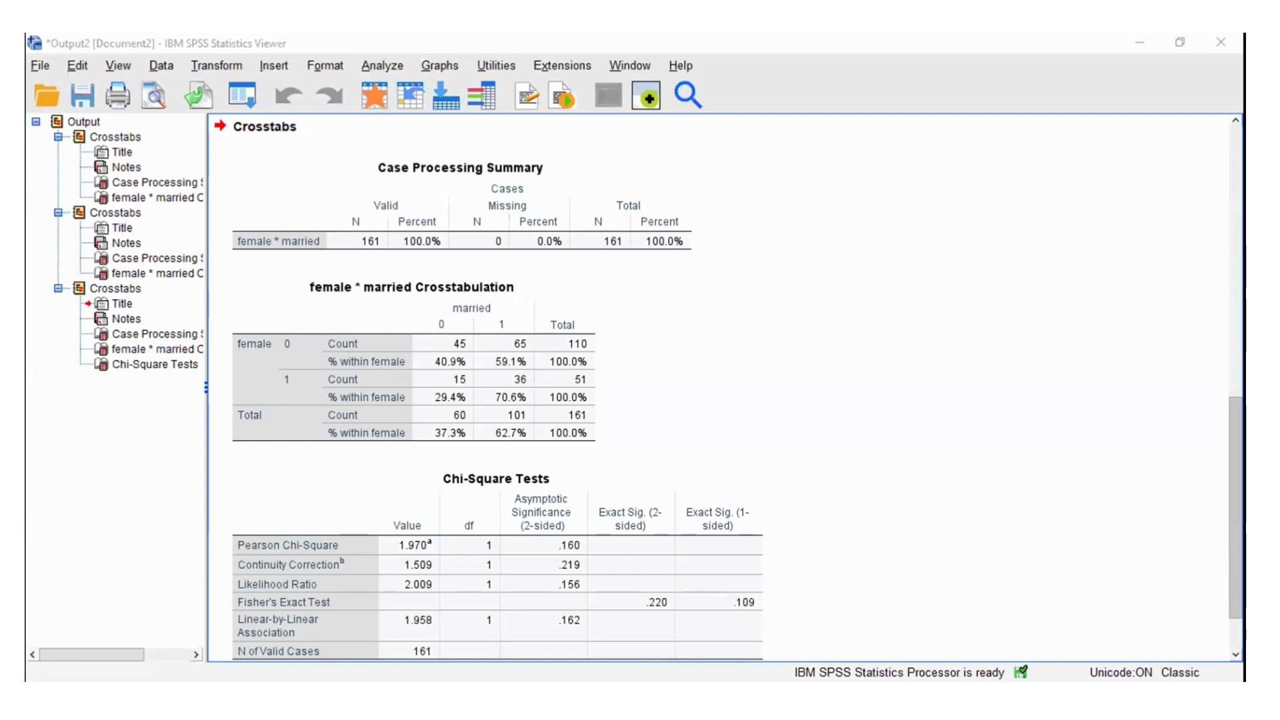
Step: Examine the Chi-Square Tests table and its footnotes below the female by married crosstab
{"action": "scroll", "coordinate": [719, 386], "scroll_direction": "down", "scroll_amount": 2}
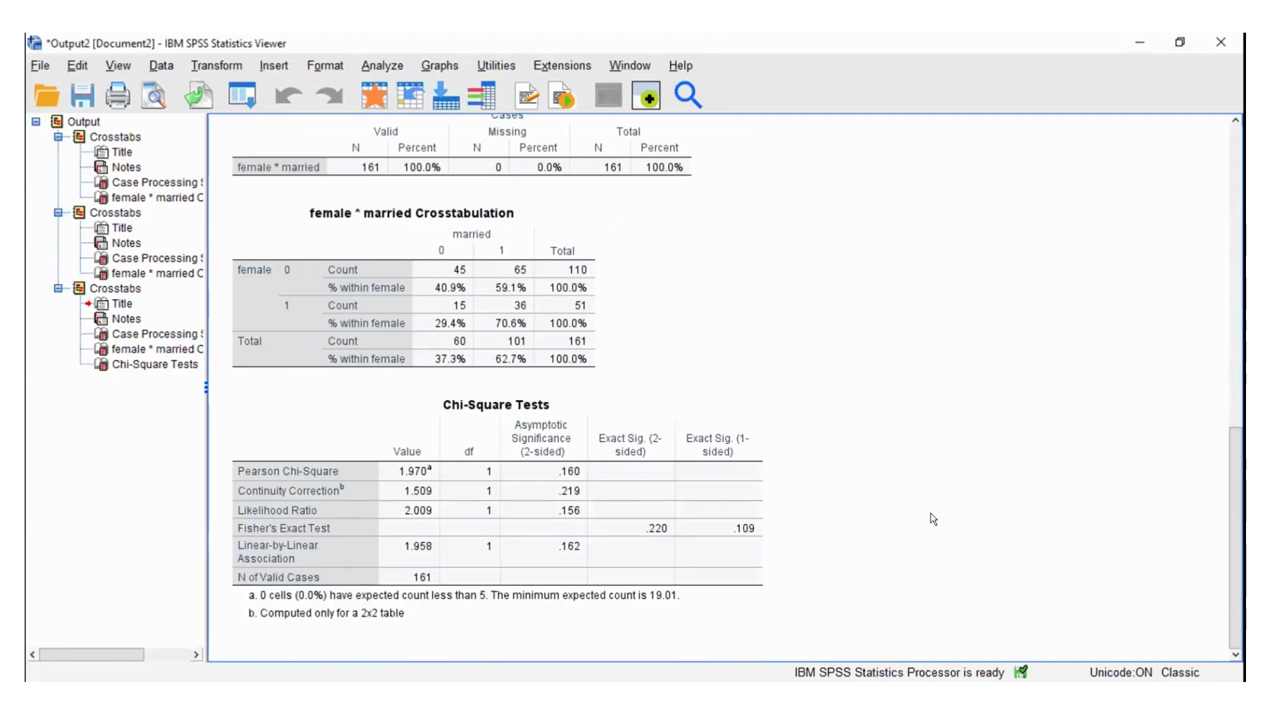
{"action": "left_click", "coordinate": [380, 520]}
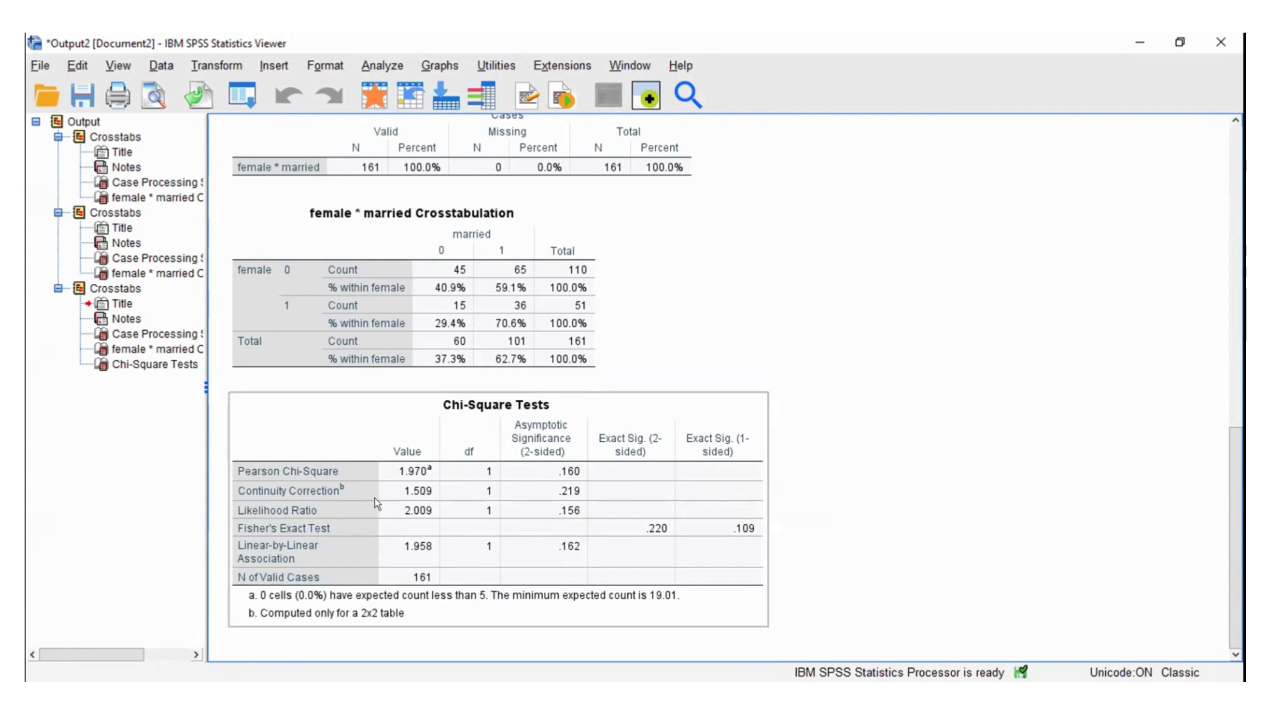
{"action": "left_click", "coordinate": [779, 430]}
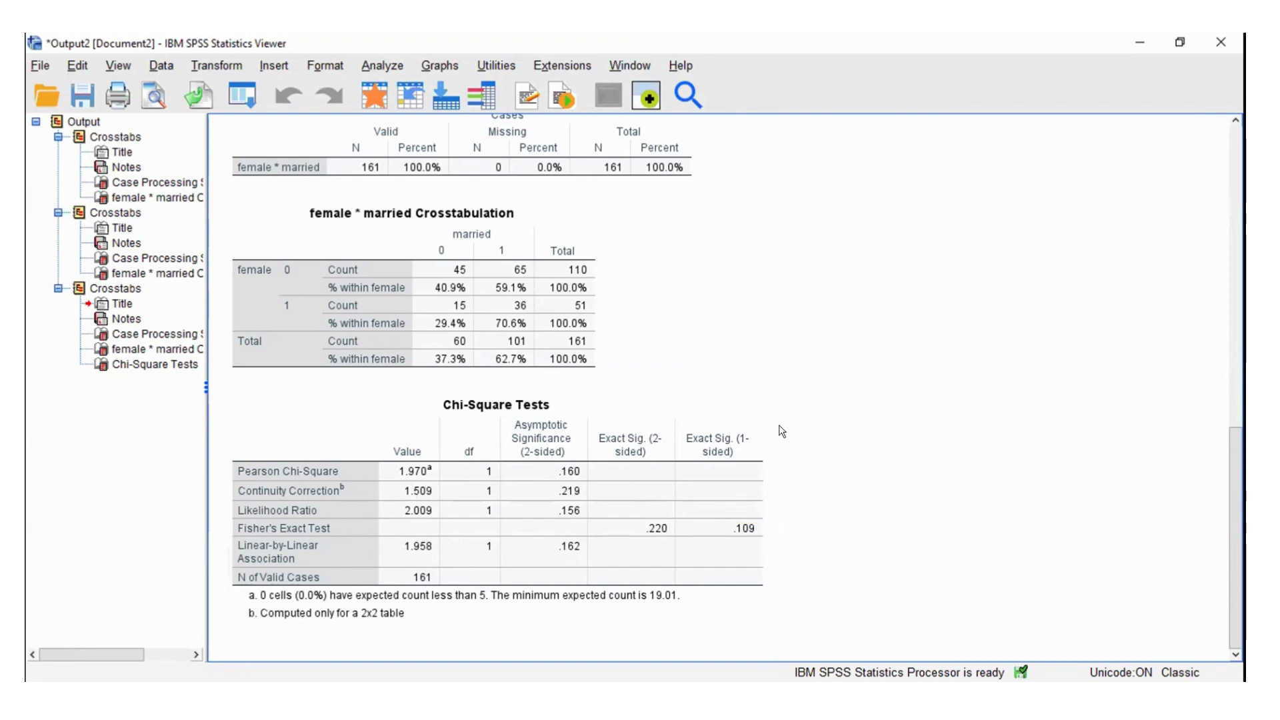
{"action": "left_click", "coordinate": [699, 460]}
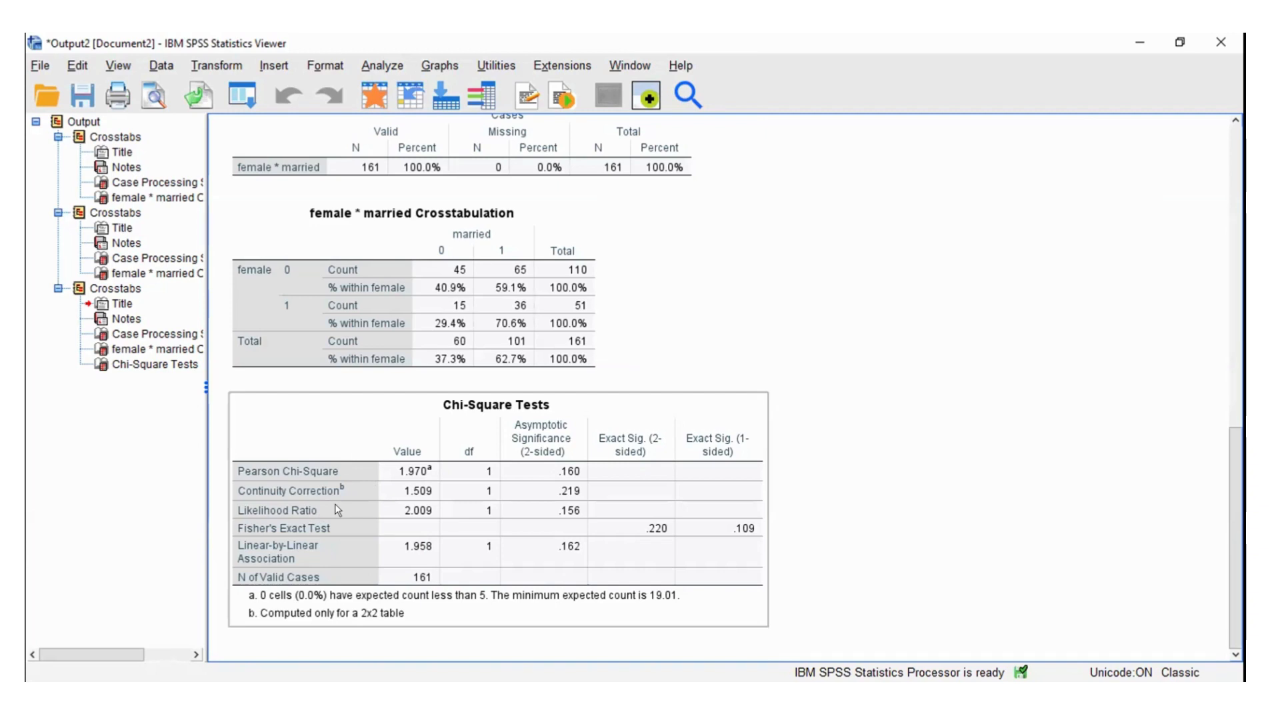
{"action": "left_click", "coordinate": [798, 176]}
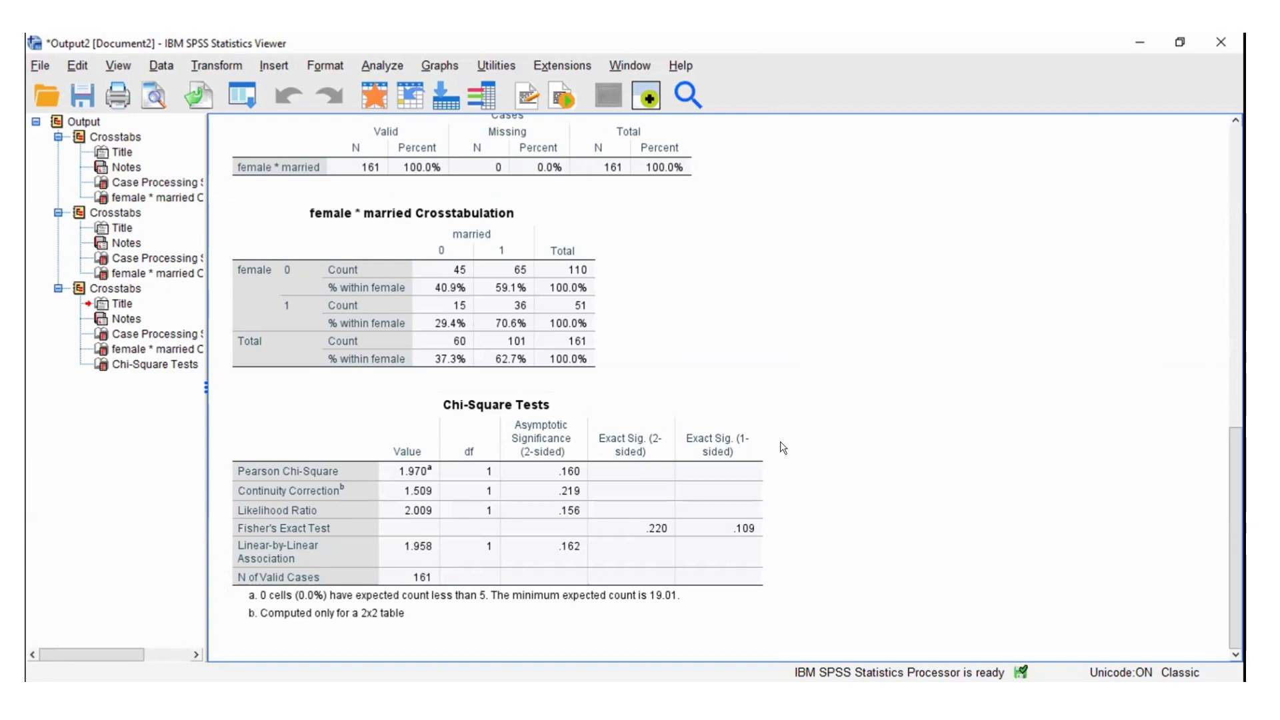
{"action": "left_click", "coordinate": [730, 439]}
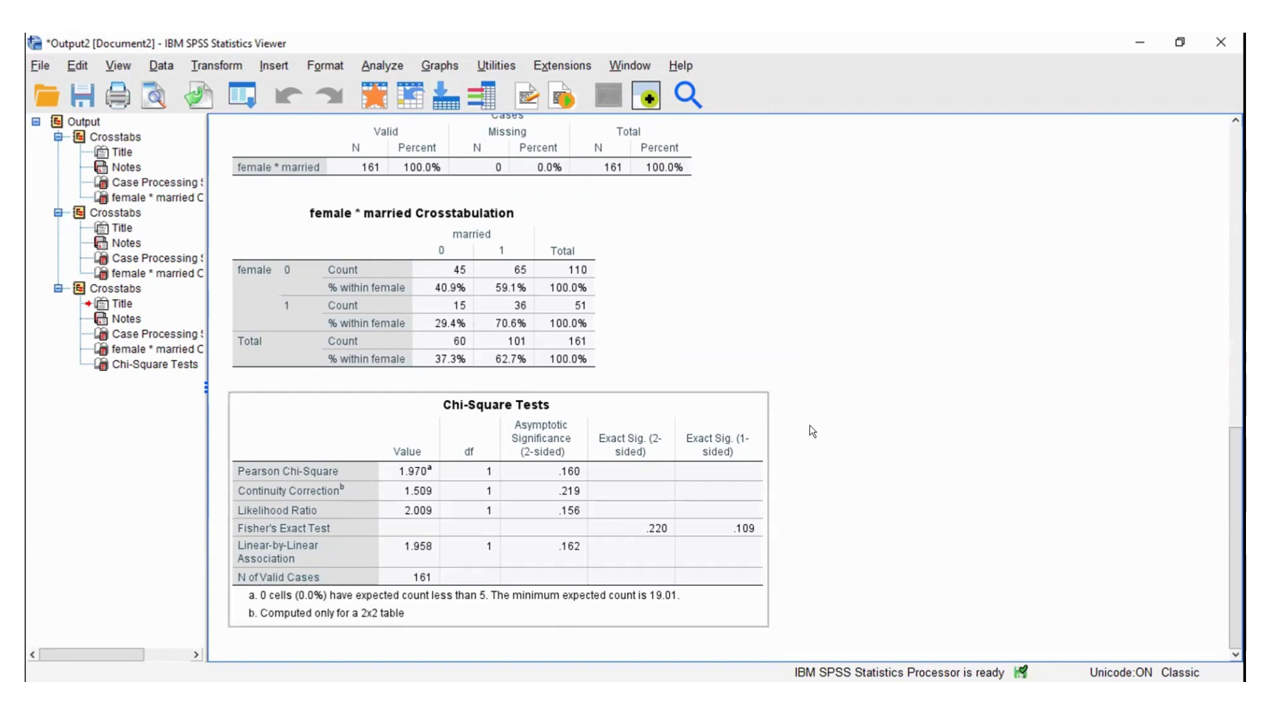